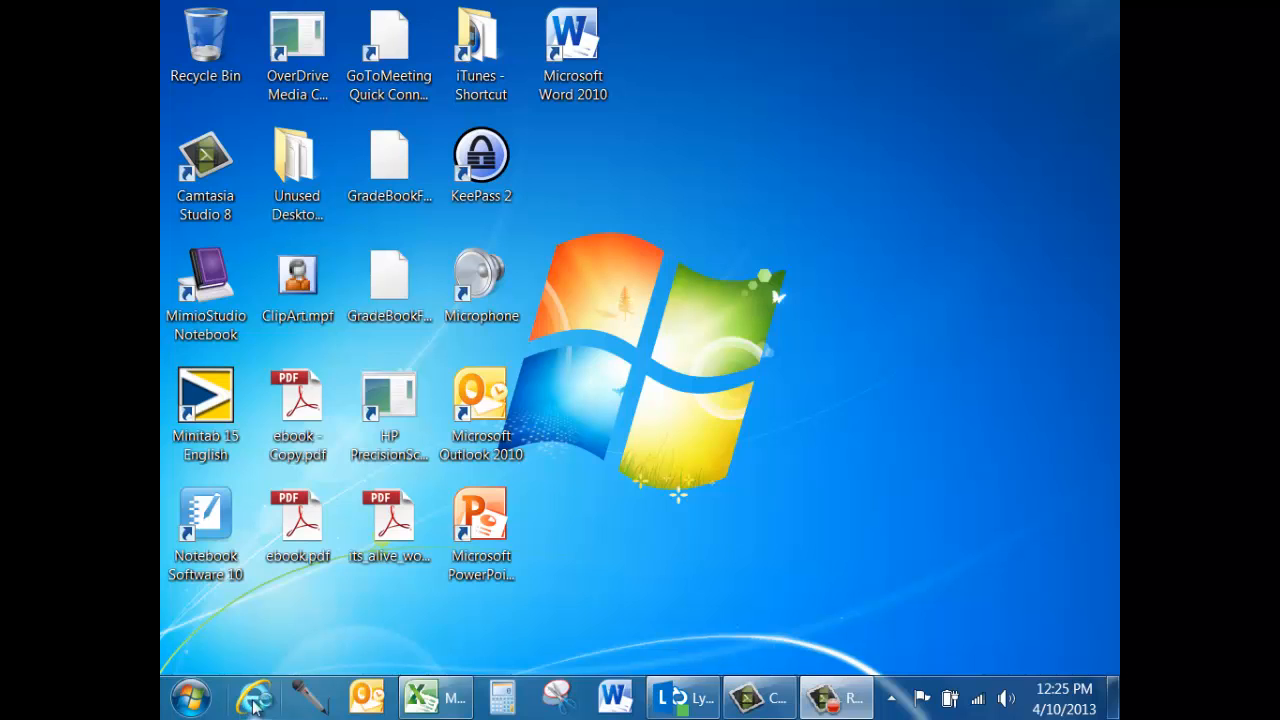
- Launch Infinity (Student Information) from the district page and sign in with the user name
scroll(630, 510, down, 1)
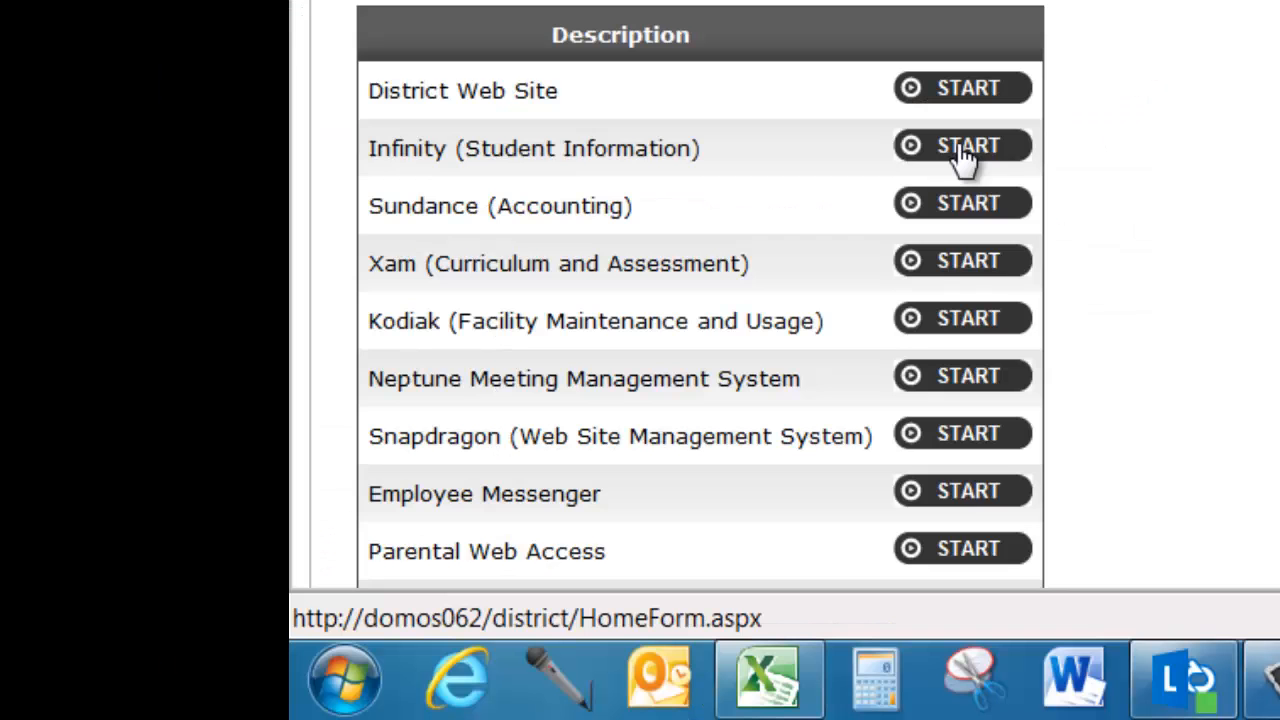
click(532, 403)
text(jasonyusten)
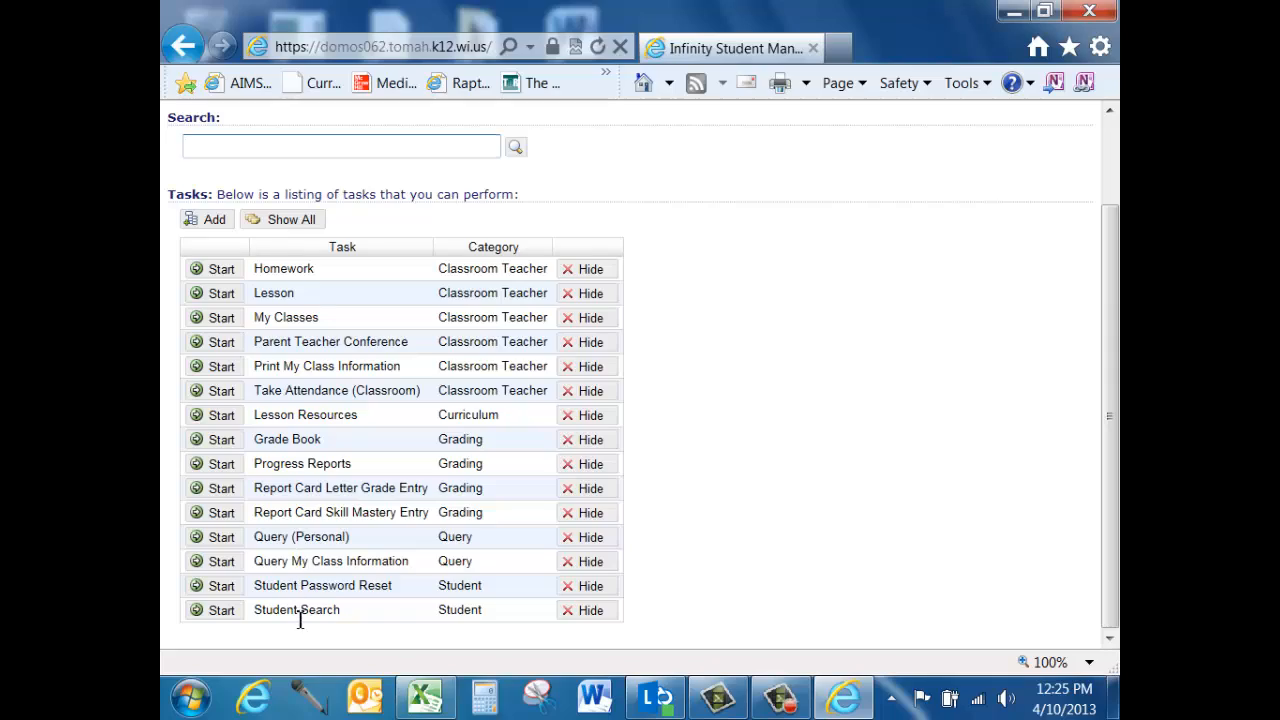
- Add a 'Summative' category in Grading Event Category (Personal) and save it
click(298, 226)
scroll(298, 230, down, 5)
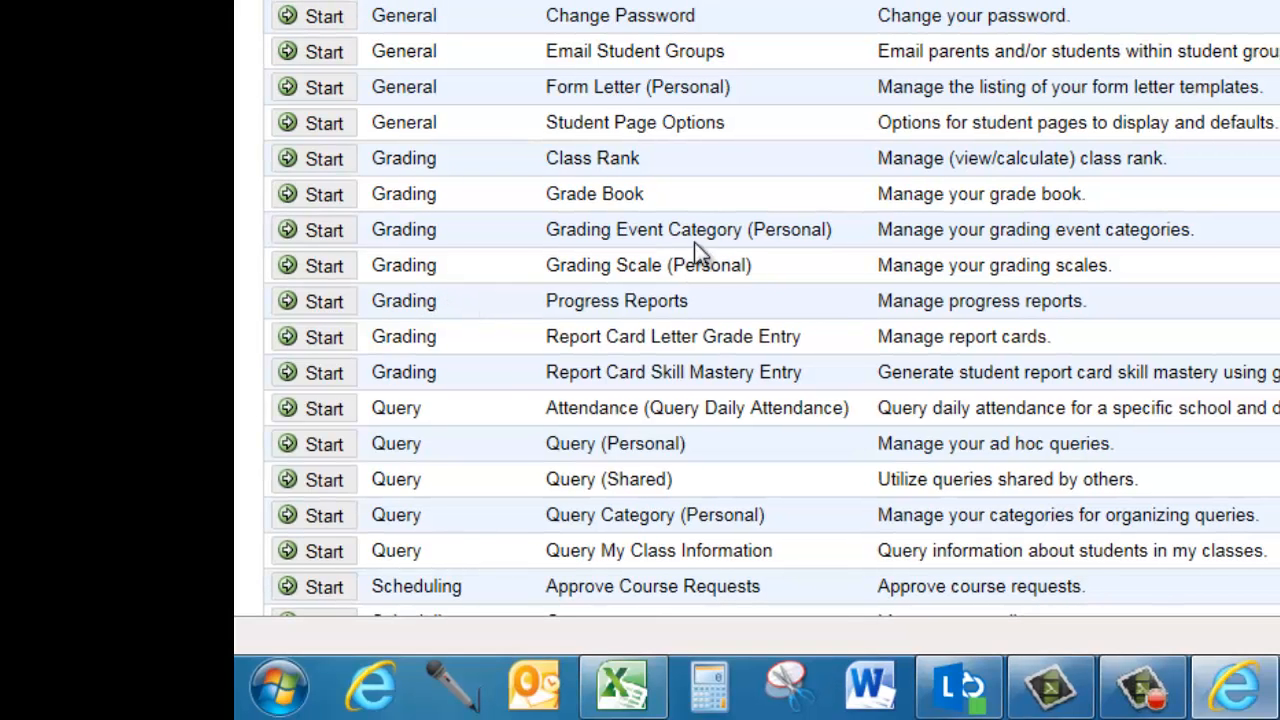
click(314, 235)
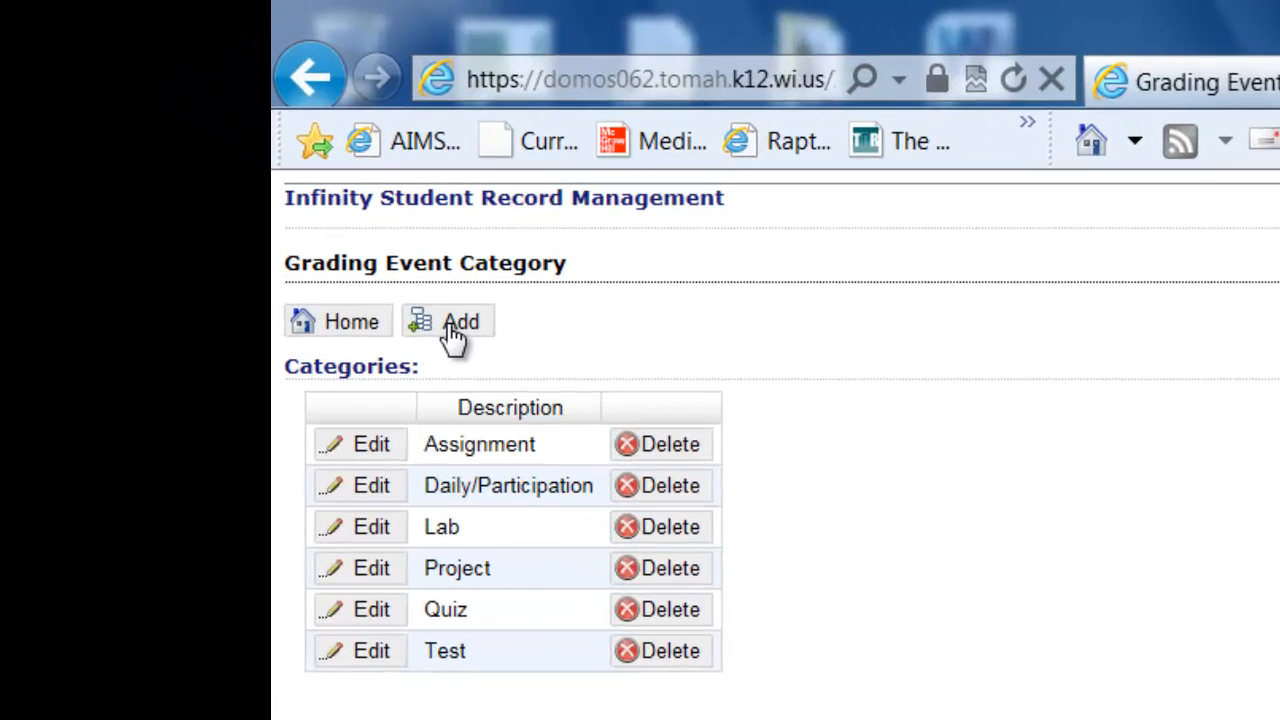
click(265, 191)
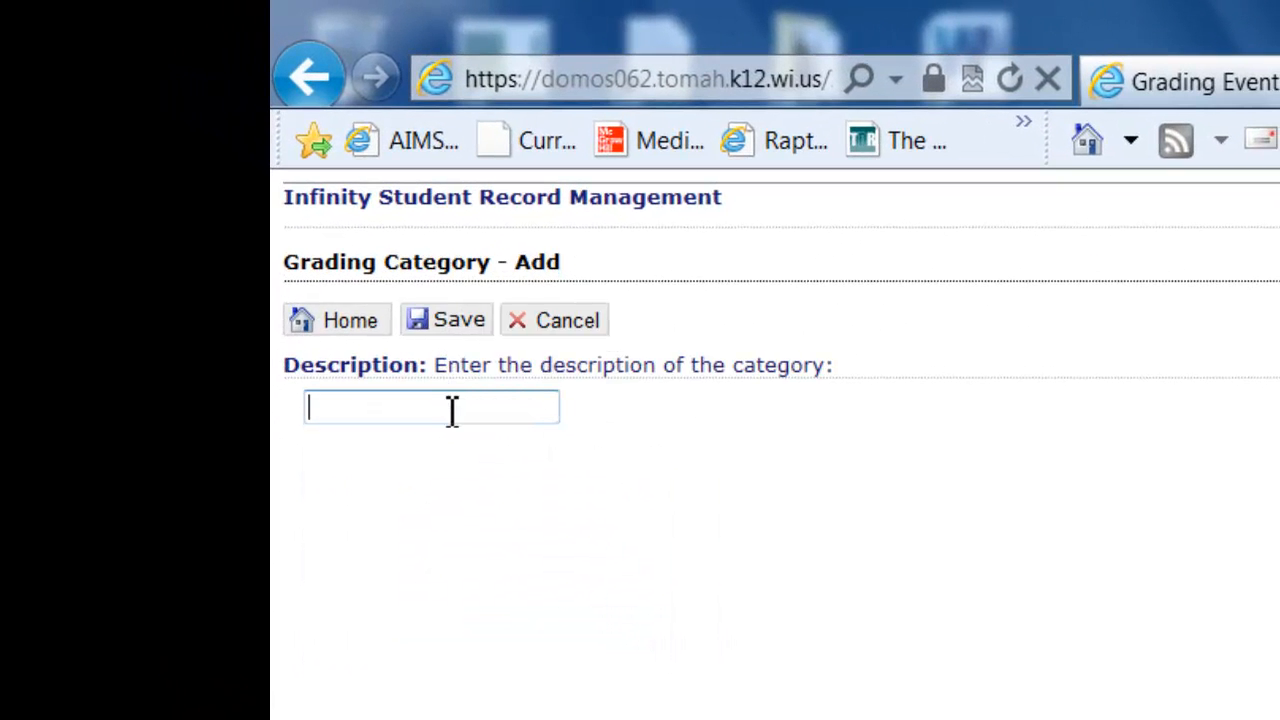
text(Summat)
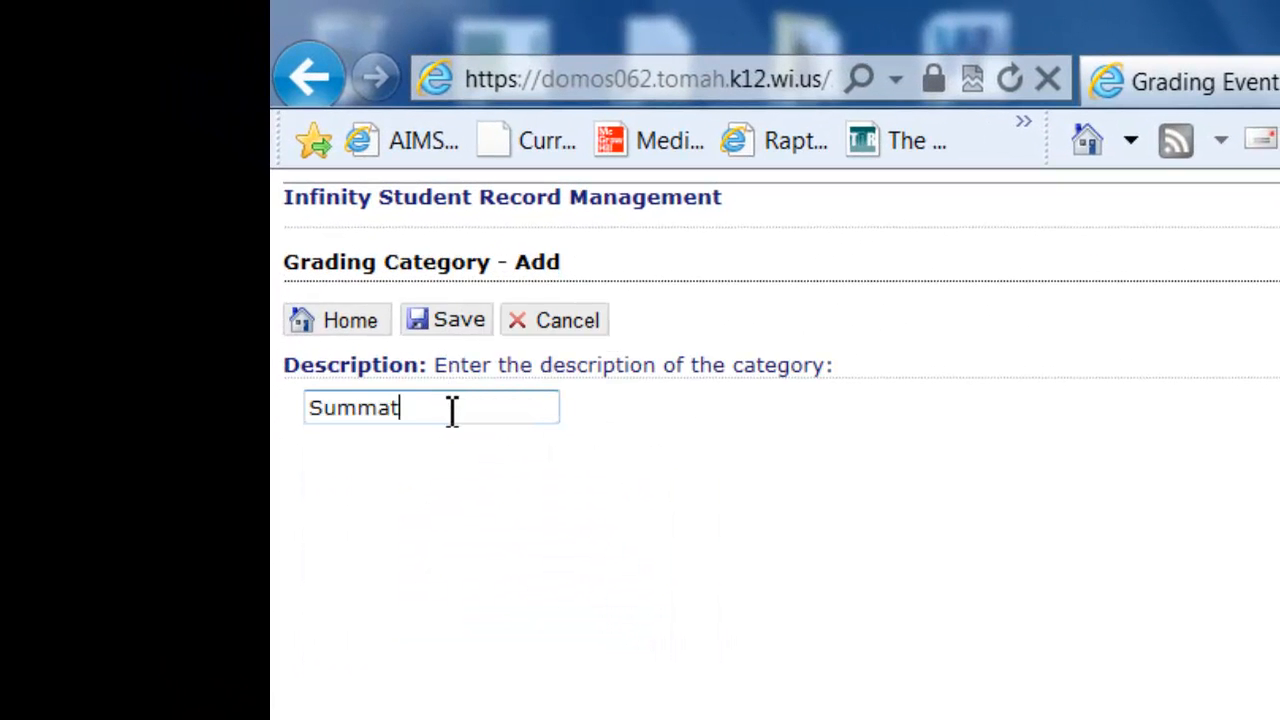
text(ive)
click(447, 320)
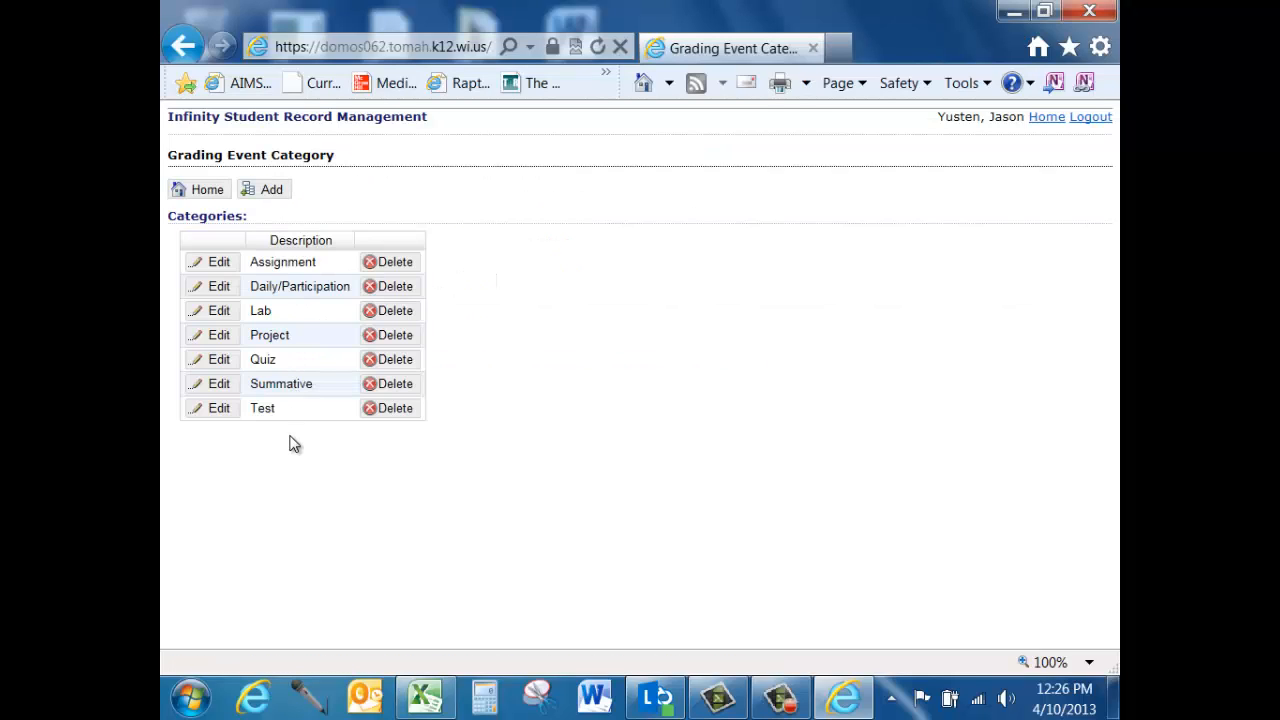
- Go Home, open Grading Scale (Personal) from the full task list, and start a new scale
click(205, 195)
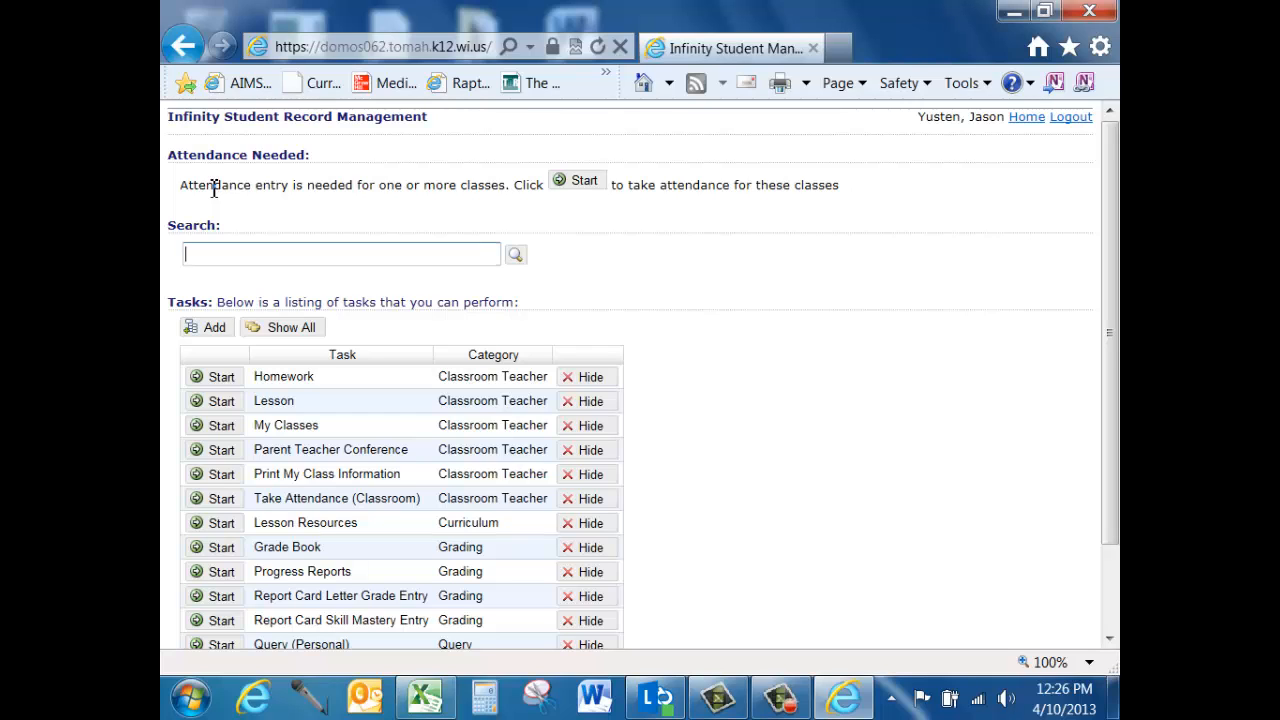
scroll(205, 231, down, 1)
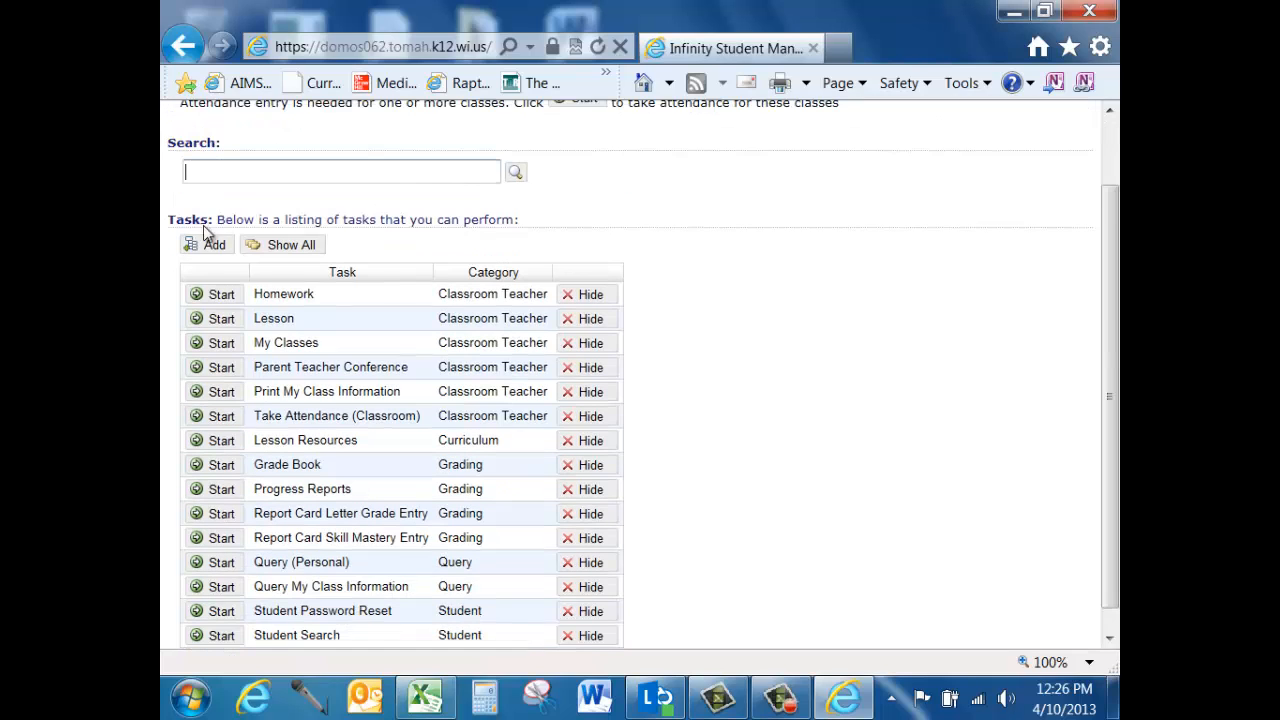
scroll(214, 263, down, 1)
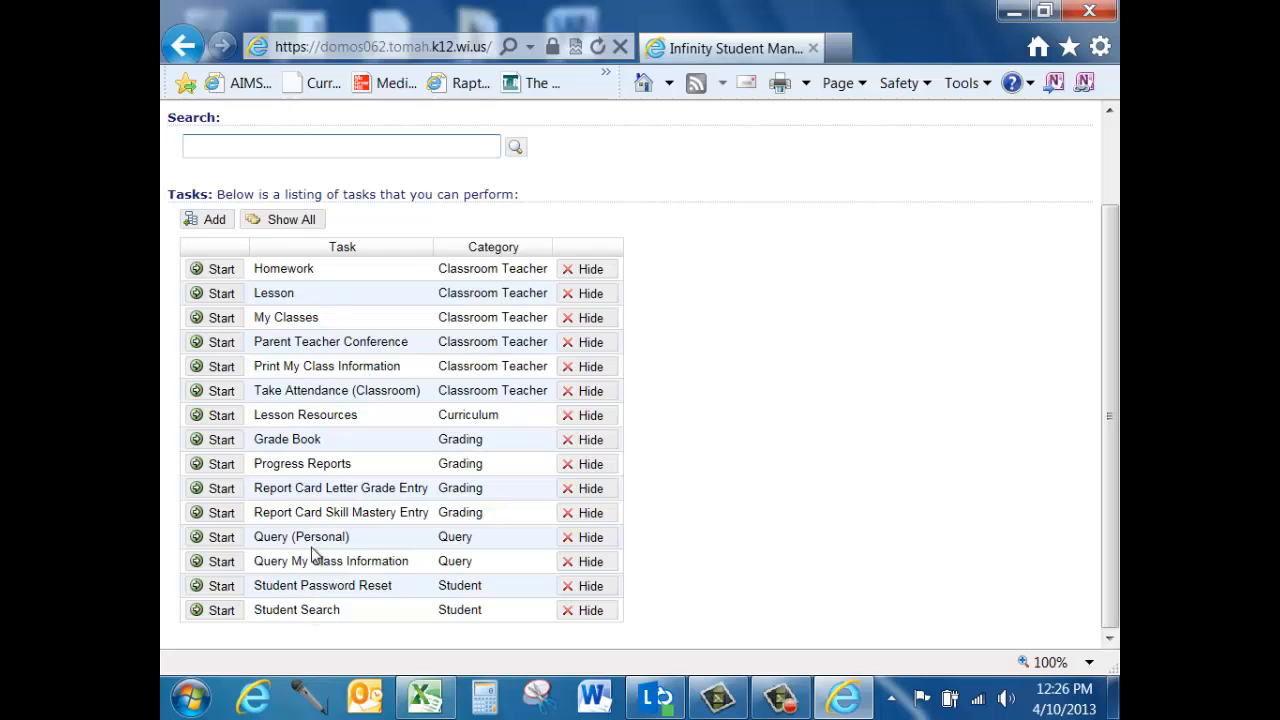
click(279, 221)
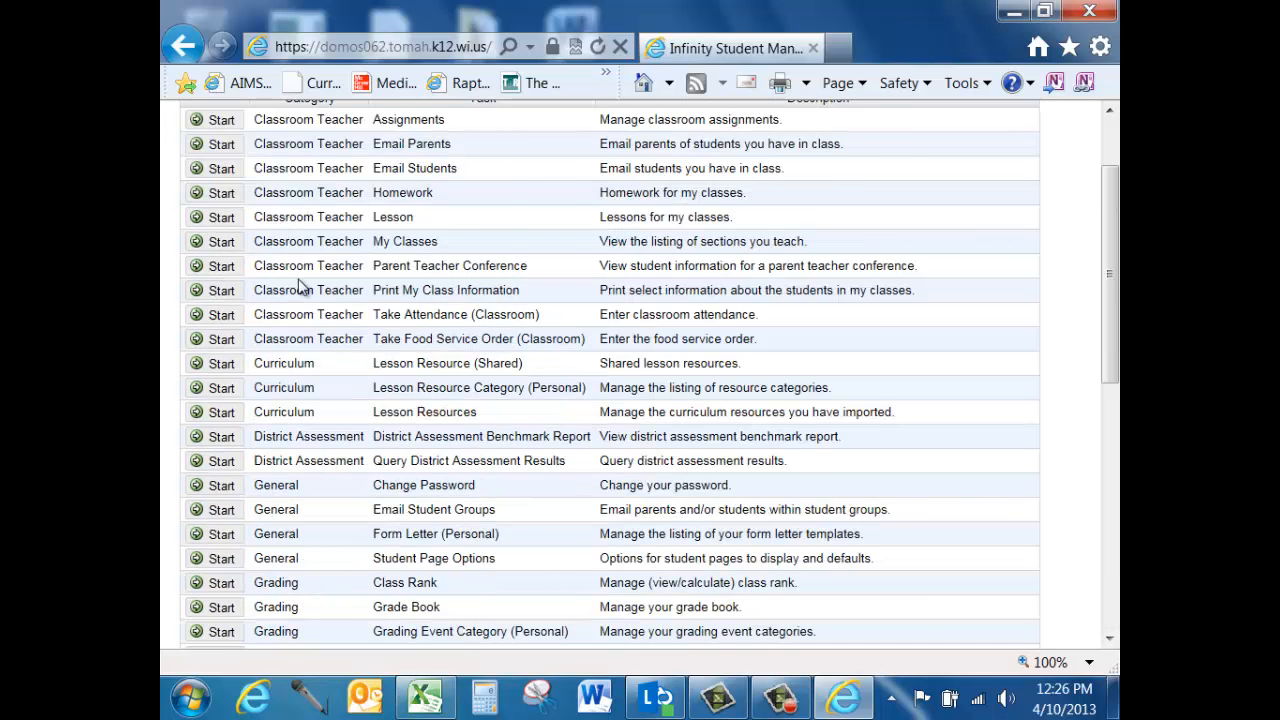
scroll(300, 287, down, 3)
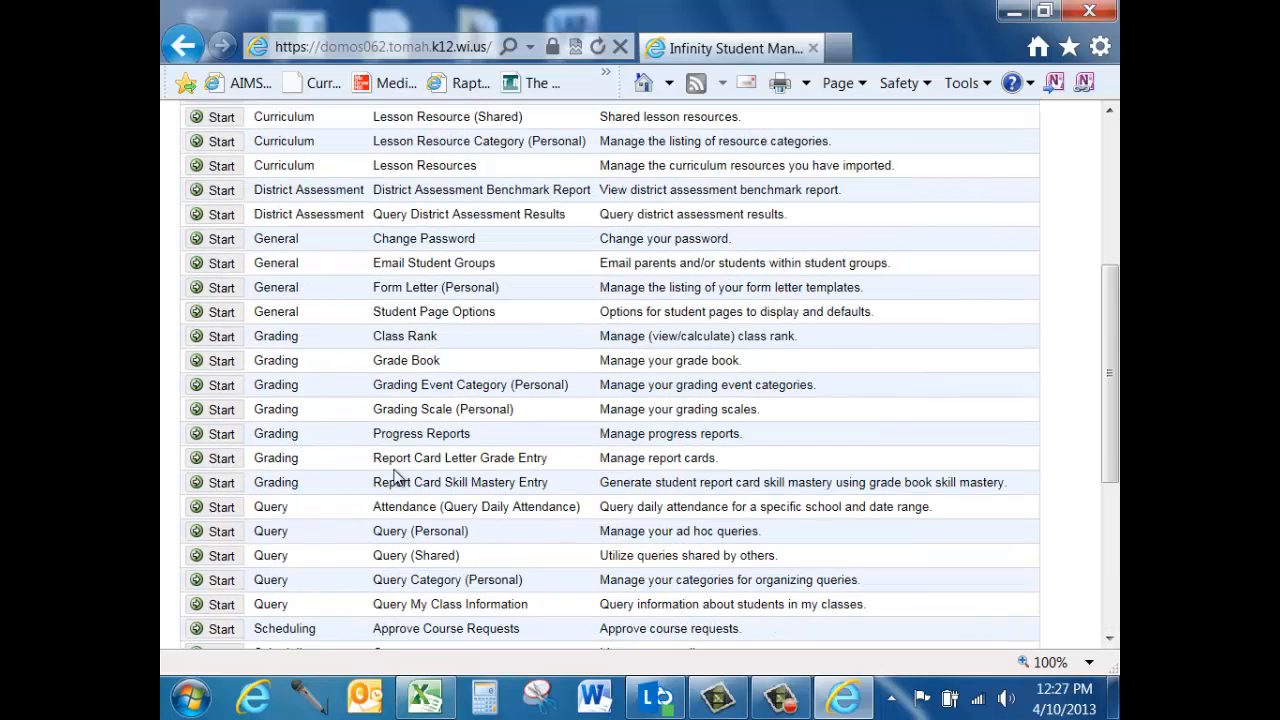
click(236, 412)
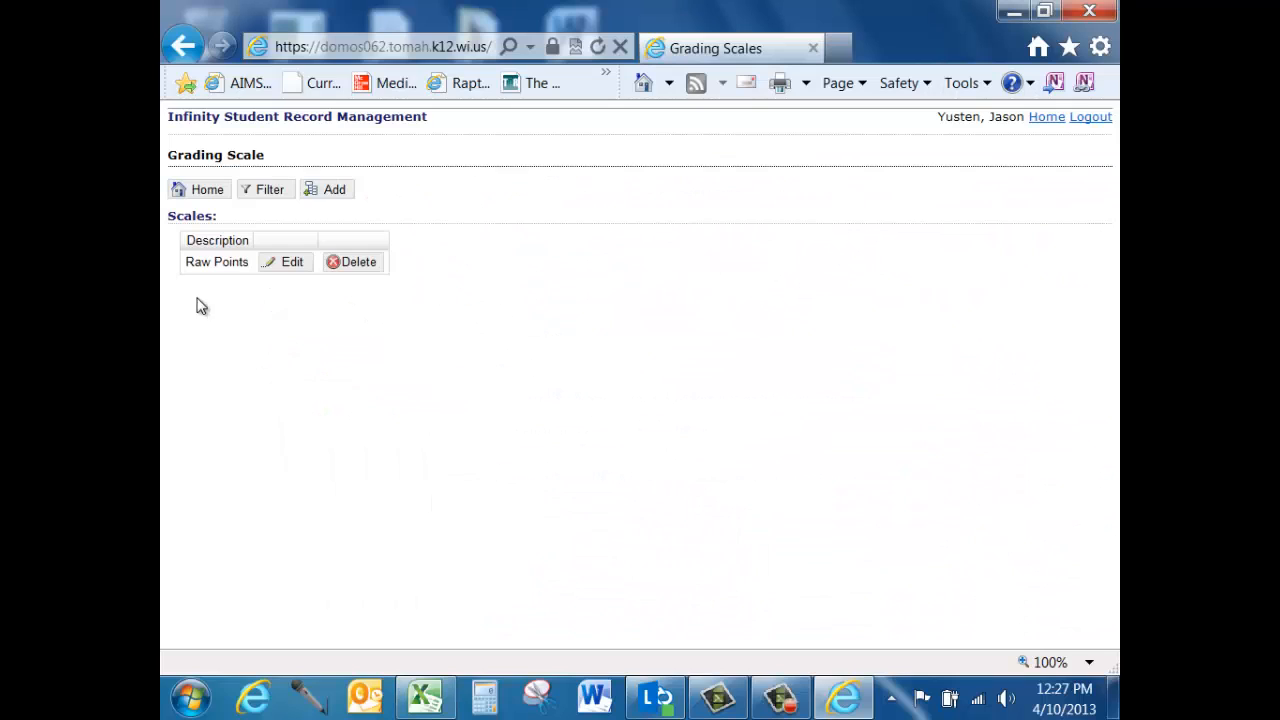
click(325, 196)
- Enter 'Example' as the new grading scale's description
click(251, 240)
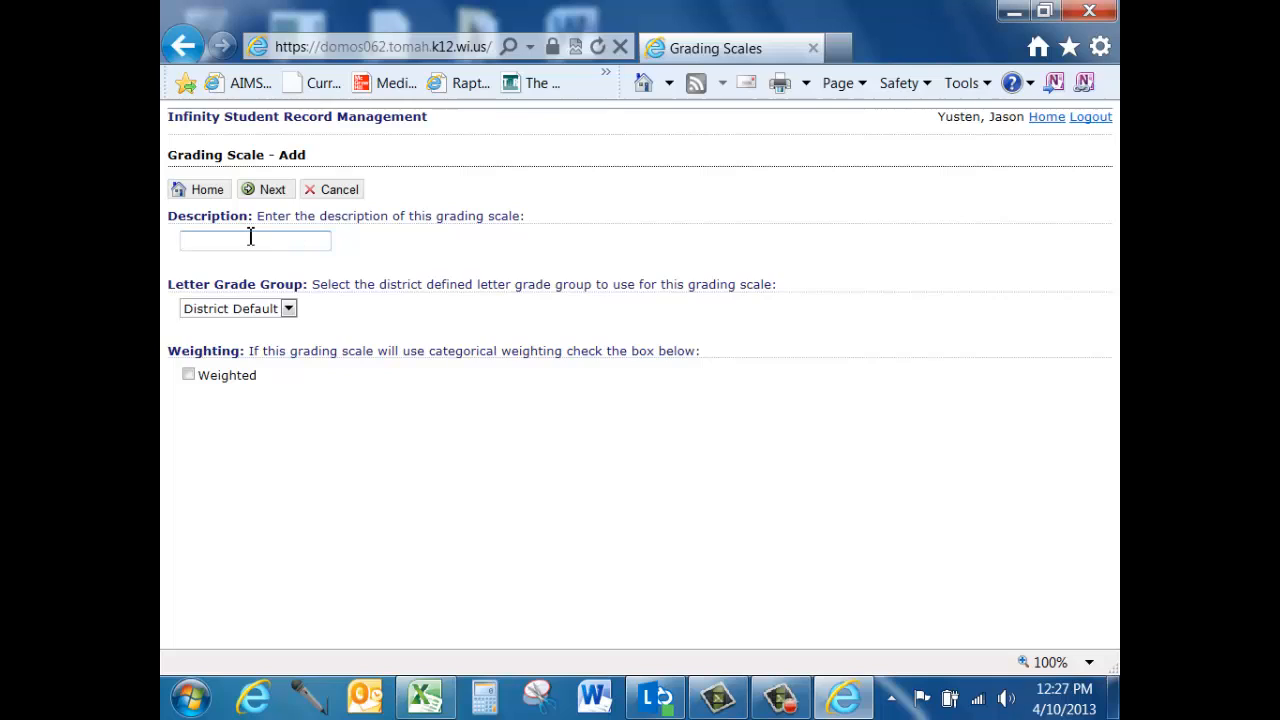
text(Example)
- Enter letter-grade cutoffs A+ 99, A 93, A- 90, B+ 87, B 83, B- 80
click(268, 191)
scroll(289, 286, down, 1)
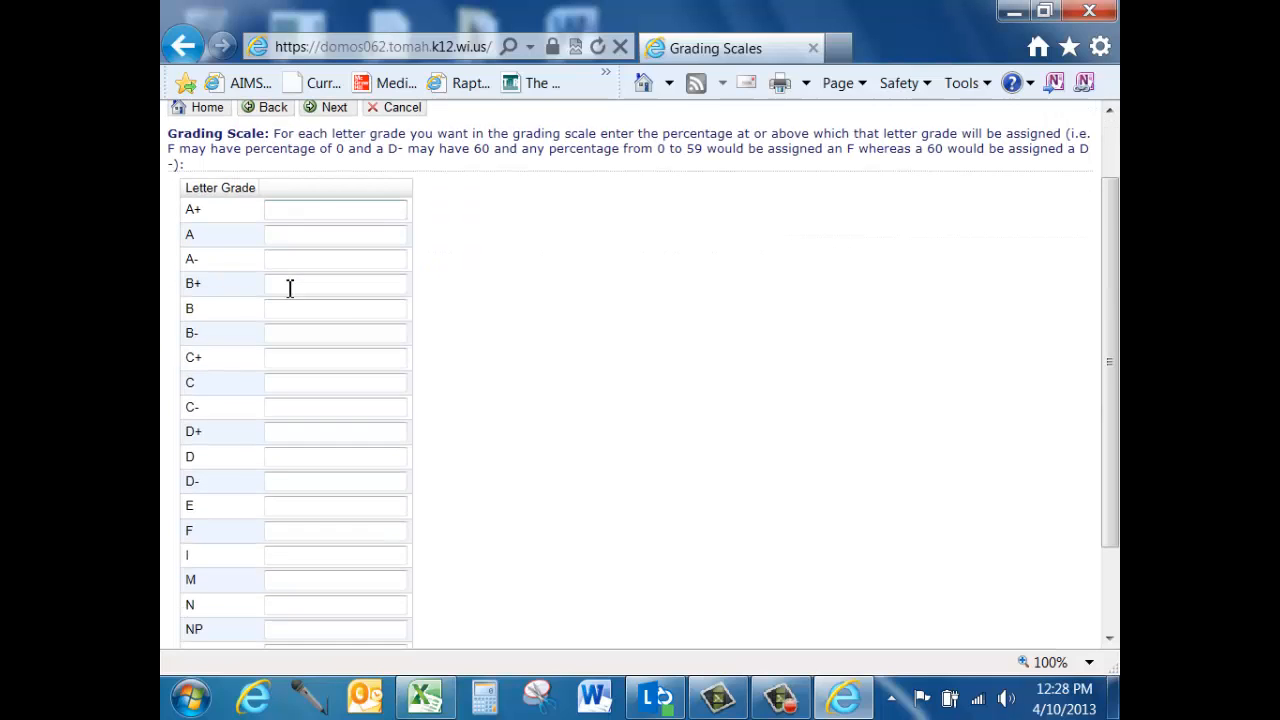
click(291, 212)
text(99)
key(Tab)
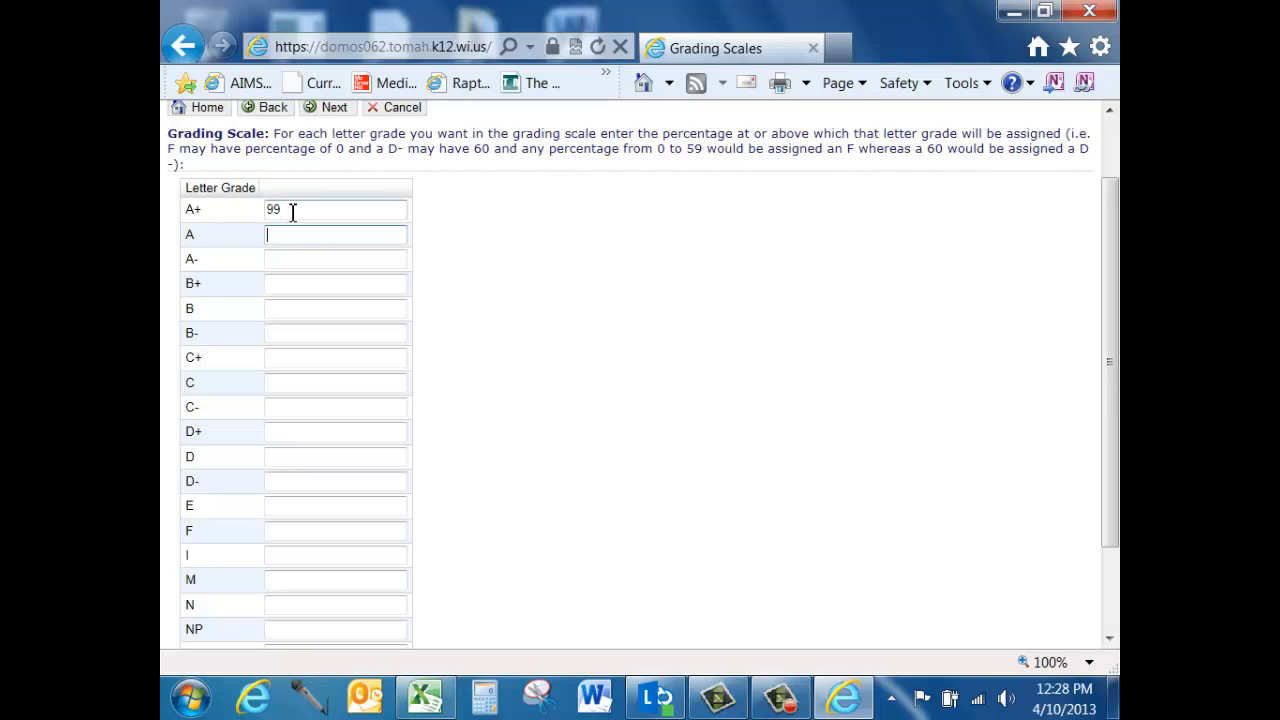
text(93)
key(Tab)
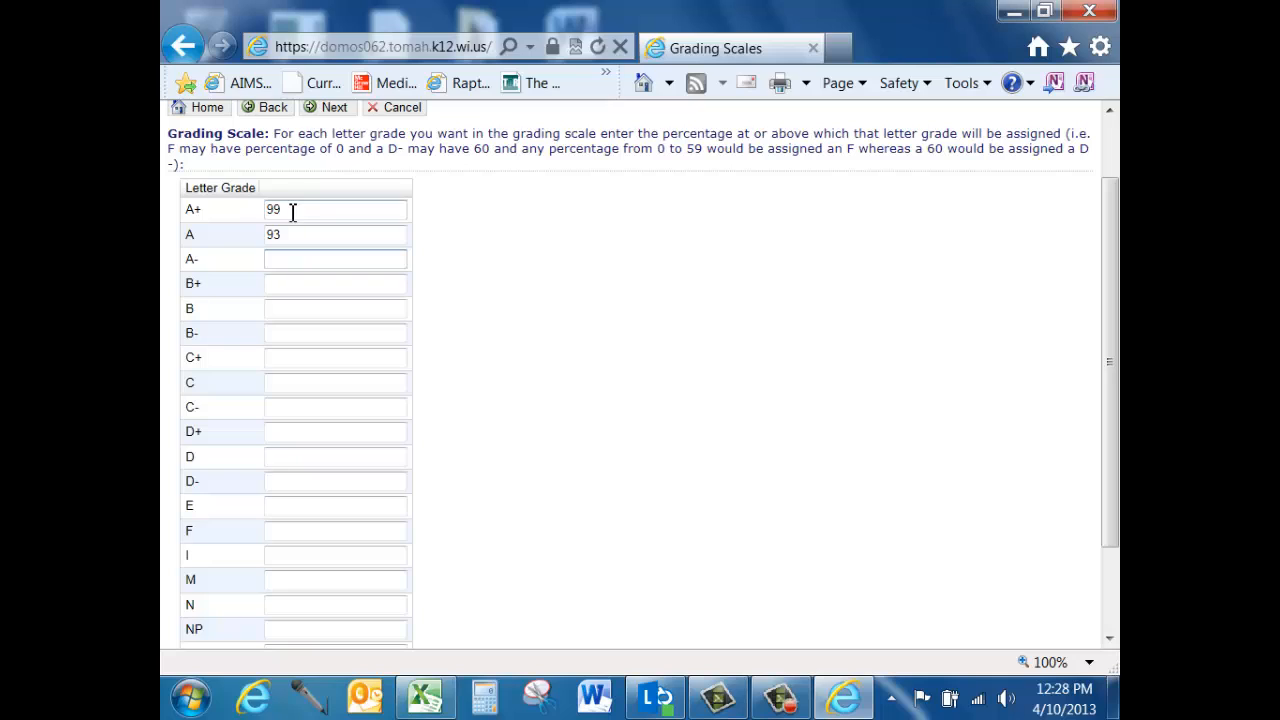
text(90)
key(Tab)
text(87)
key(Tab)
text(83)
key(Tab)
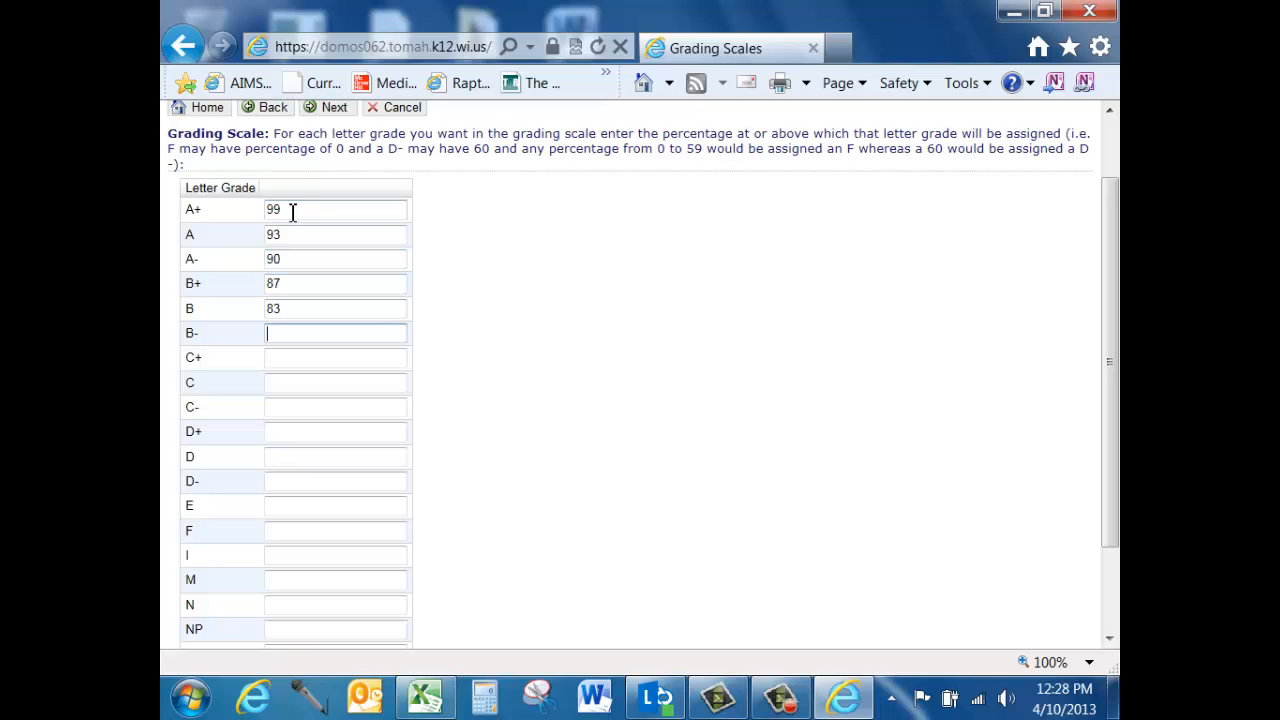
text(80)
- Enter cutoffs C+ 77, C 73, C- 70, D+ 67, D 63, D- 60, F 0, and save the scale
key(Tab)
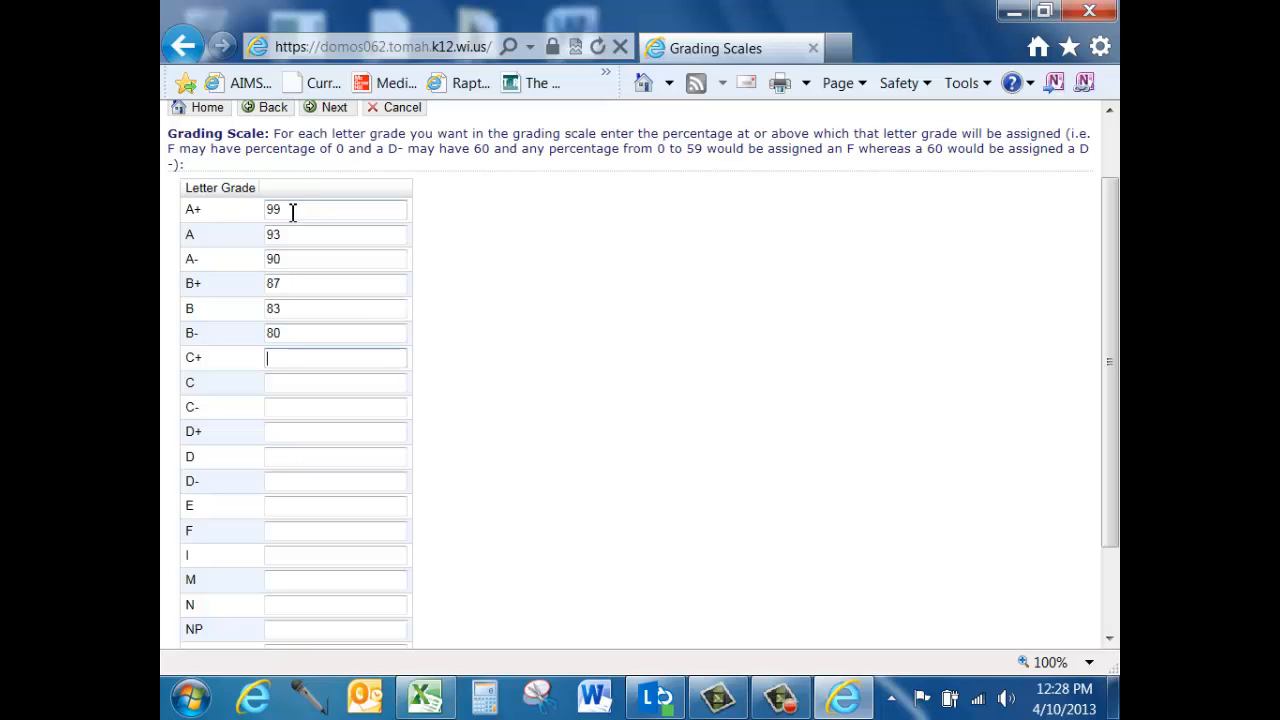
text(77)
key(Tab)
text(73)
key(Tab)
text(7)
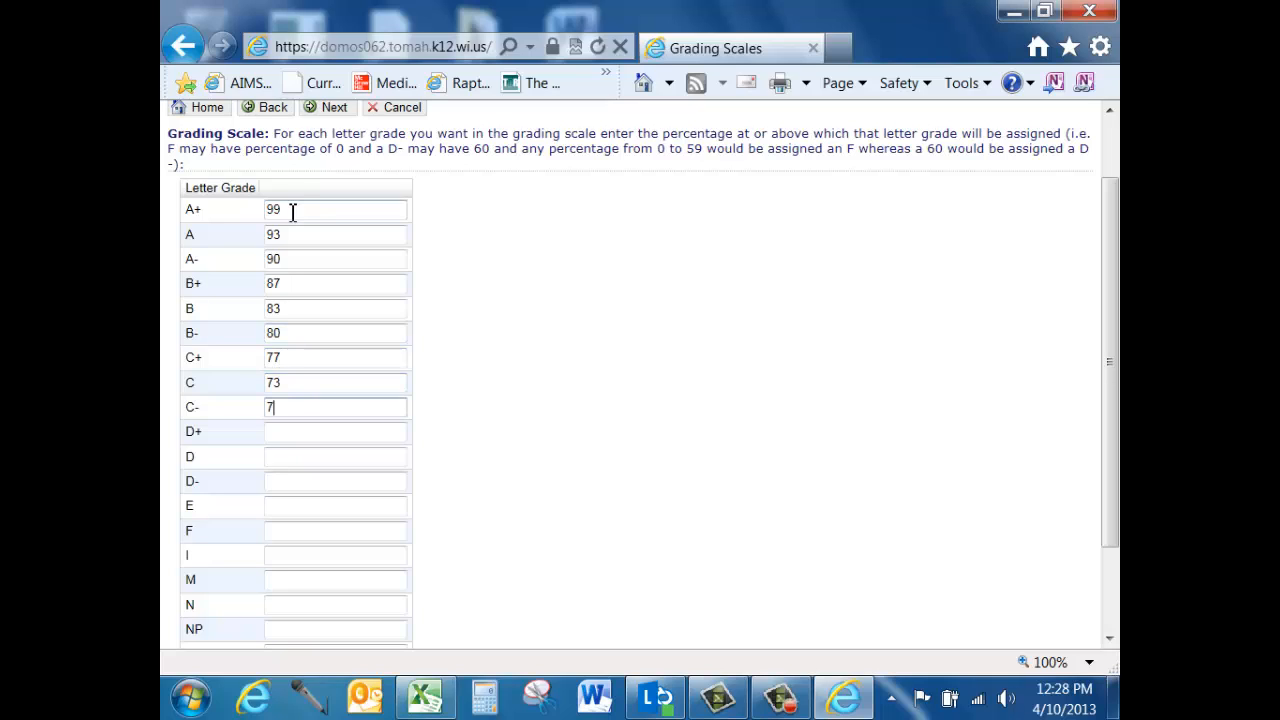
text(0)
key(Tab)
text(67)
key(Tab)
text(63)
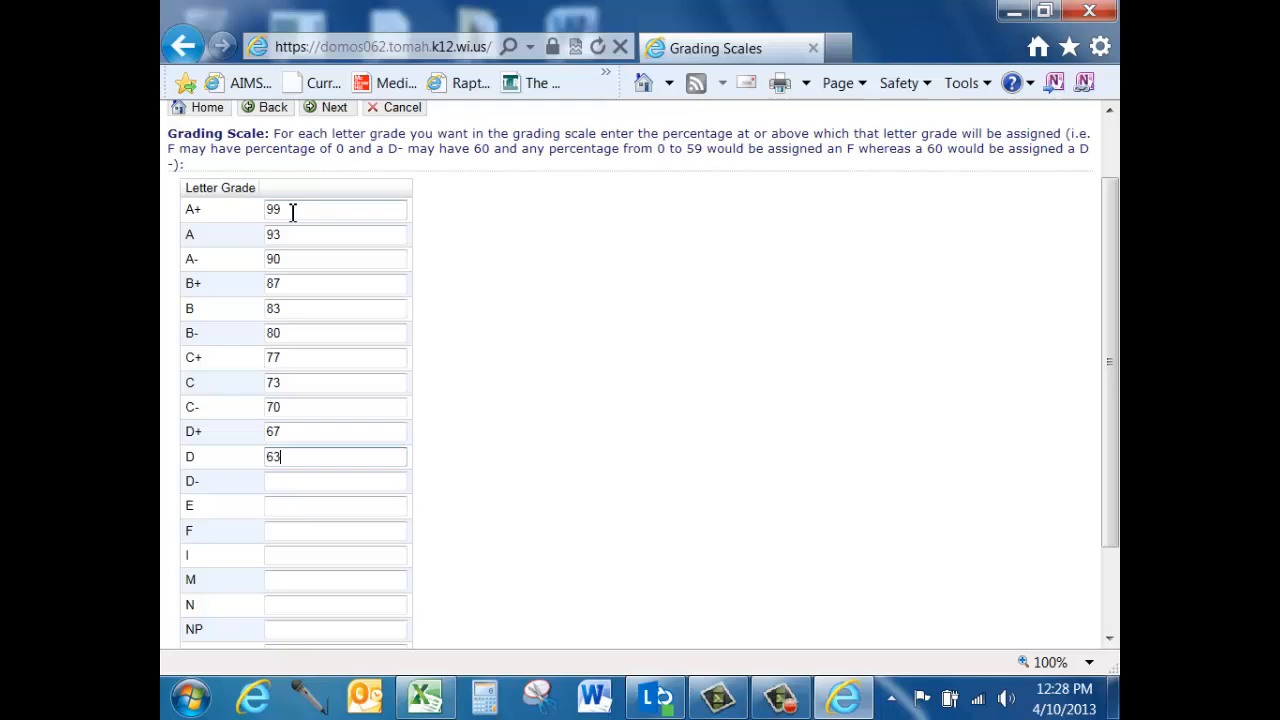
key(Tab)
text(60)
key(Tab)
key(Tab)
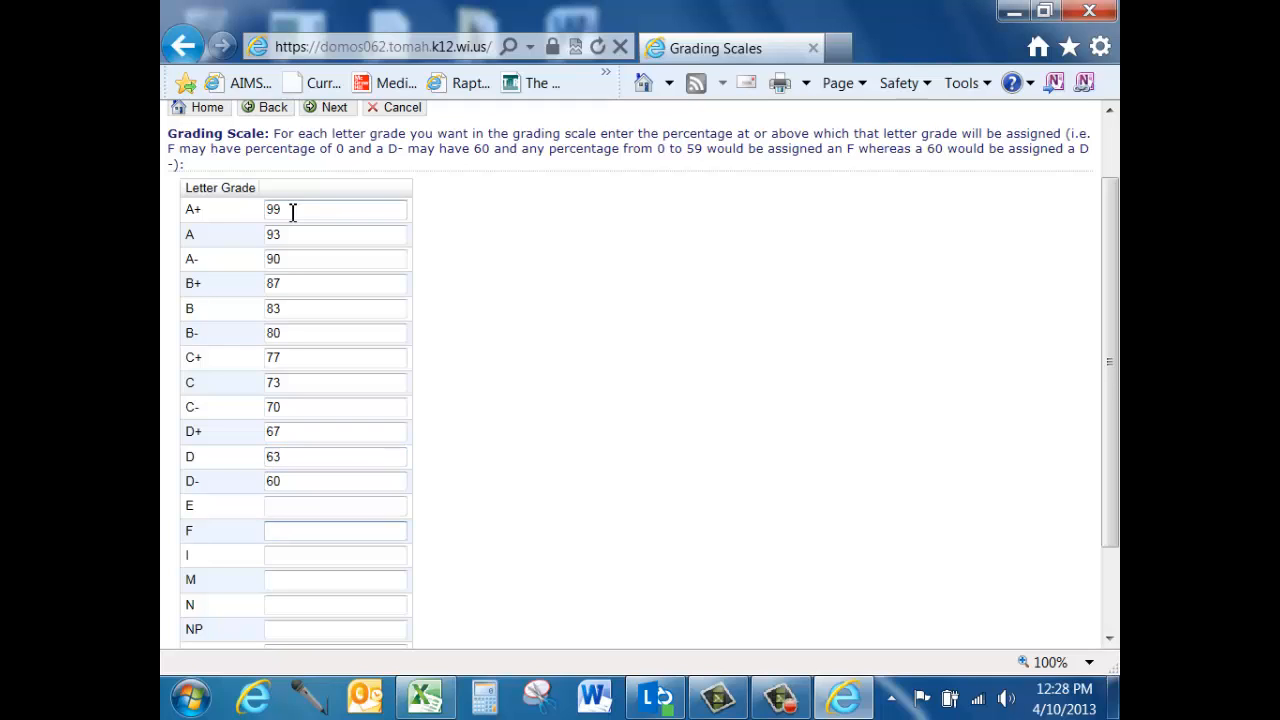
text(0)
scroll(511, 351, up, 2)
click(329, 192)
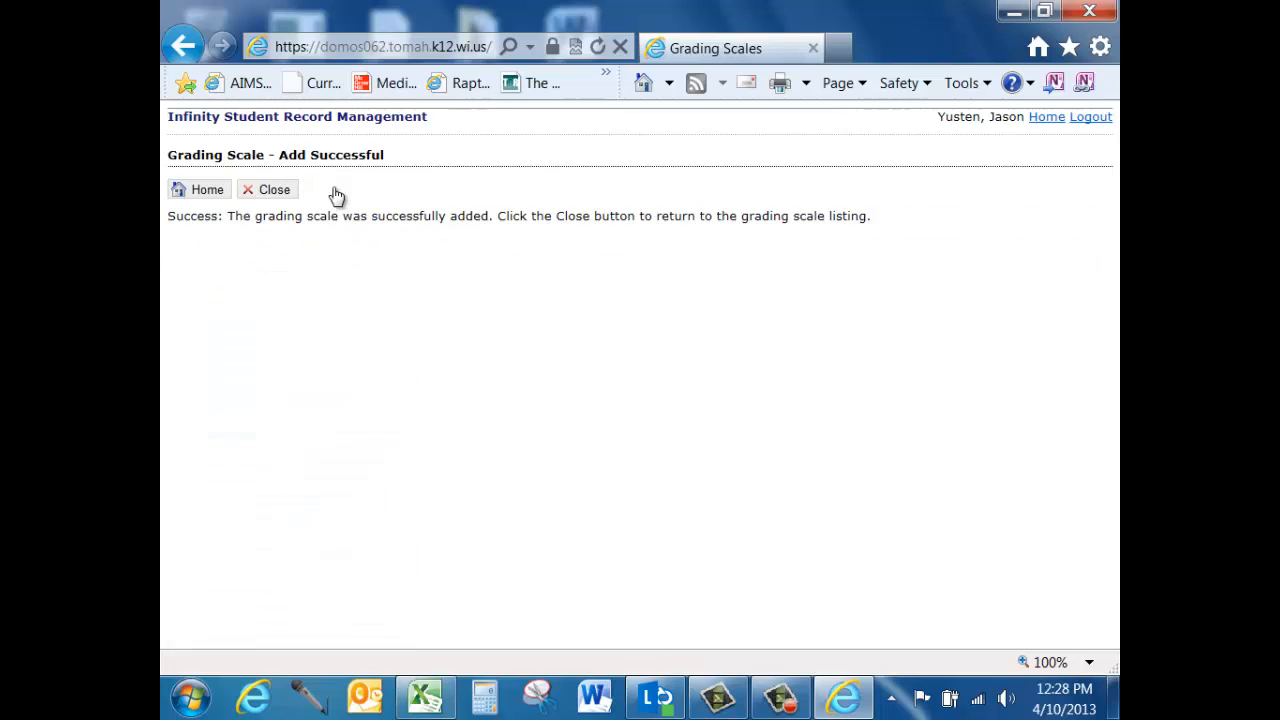
- Delete the Example grading scale, leaving only Raw Points, and return to the home task list
click(272, 196)
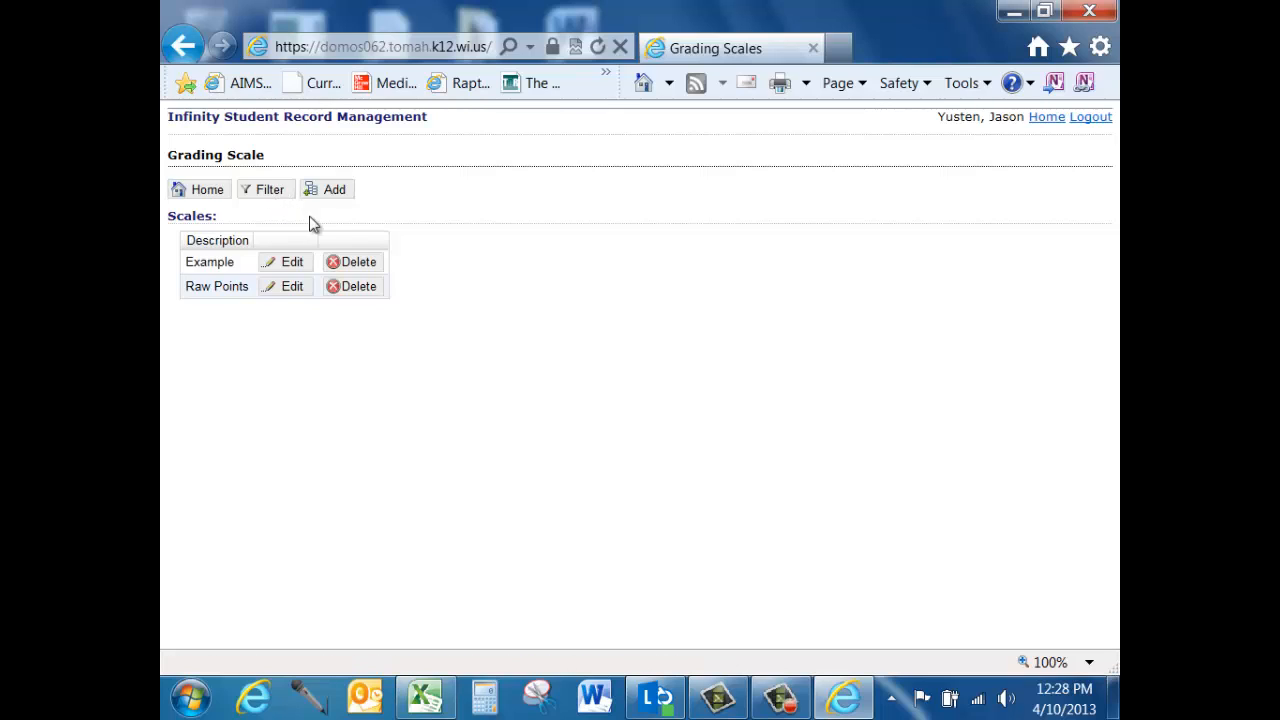
click(336, 262)
click(205, 197)
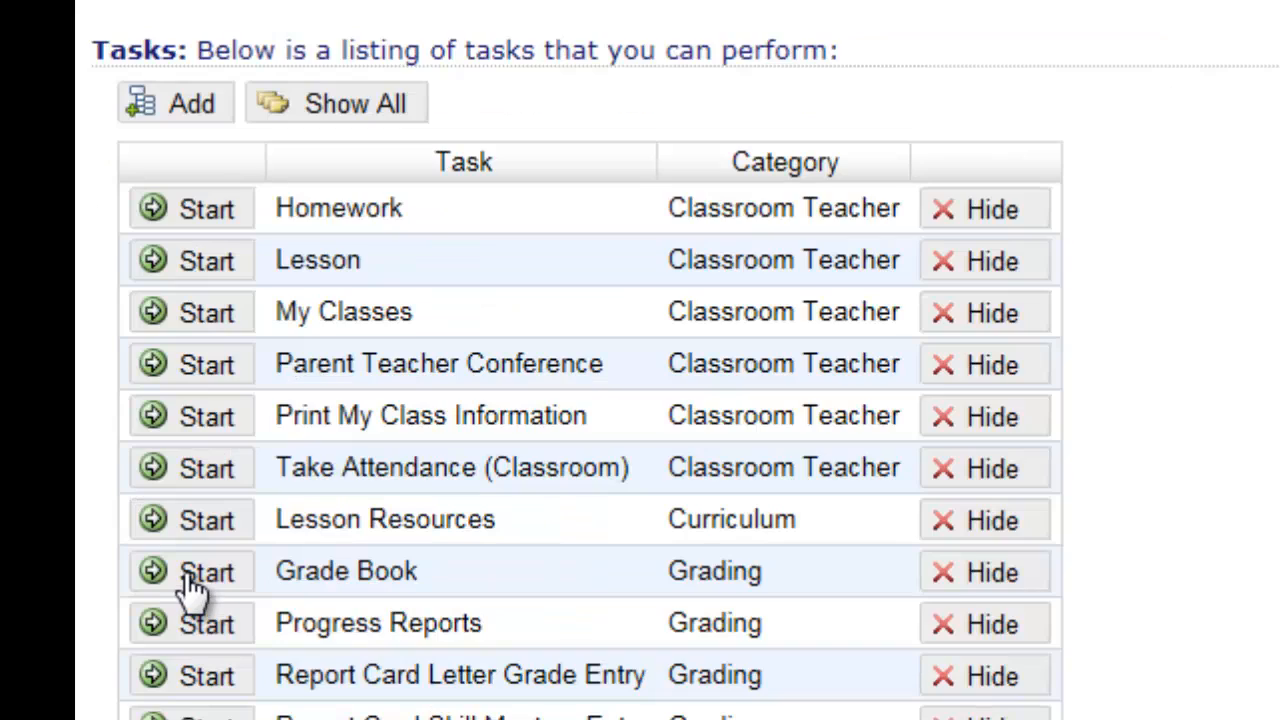
- Open the Grade Book for a class and add a grading period named '4th Quarter'
click(190, 588)
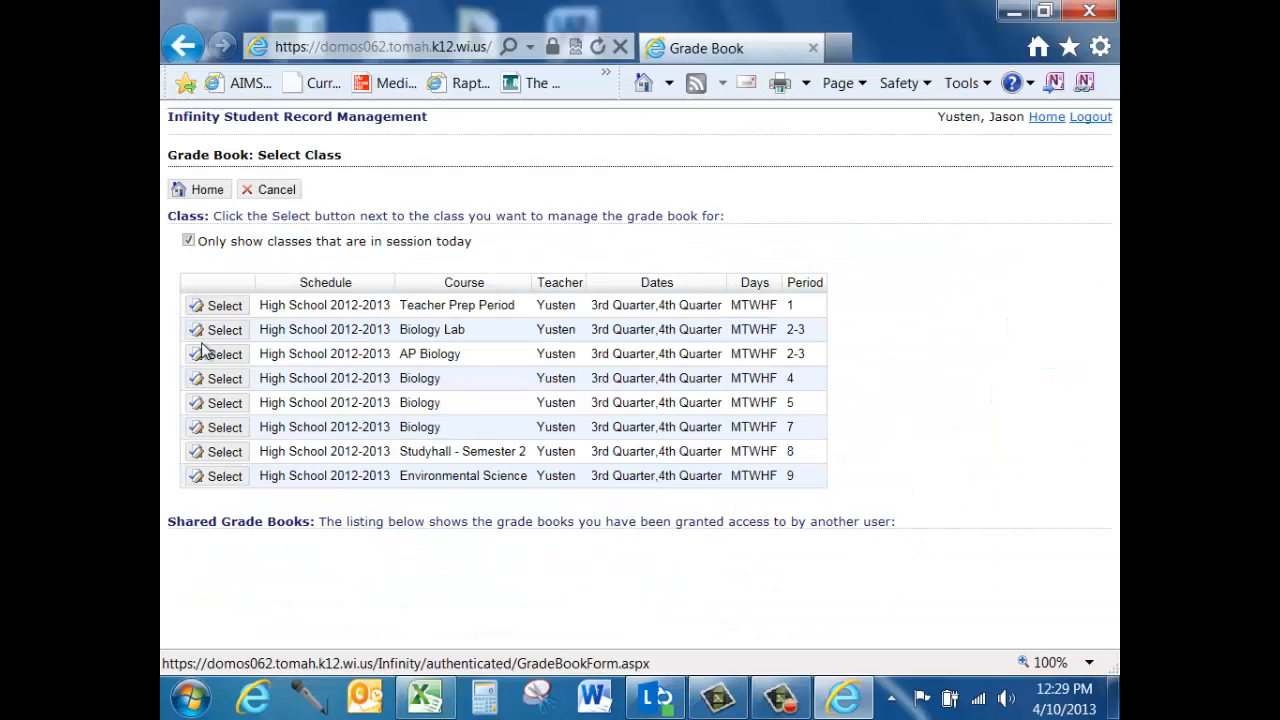
click(216, 330)
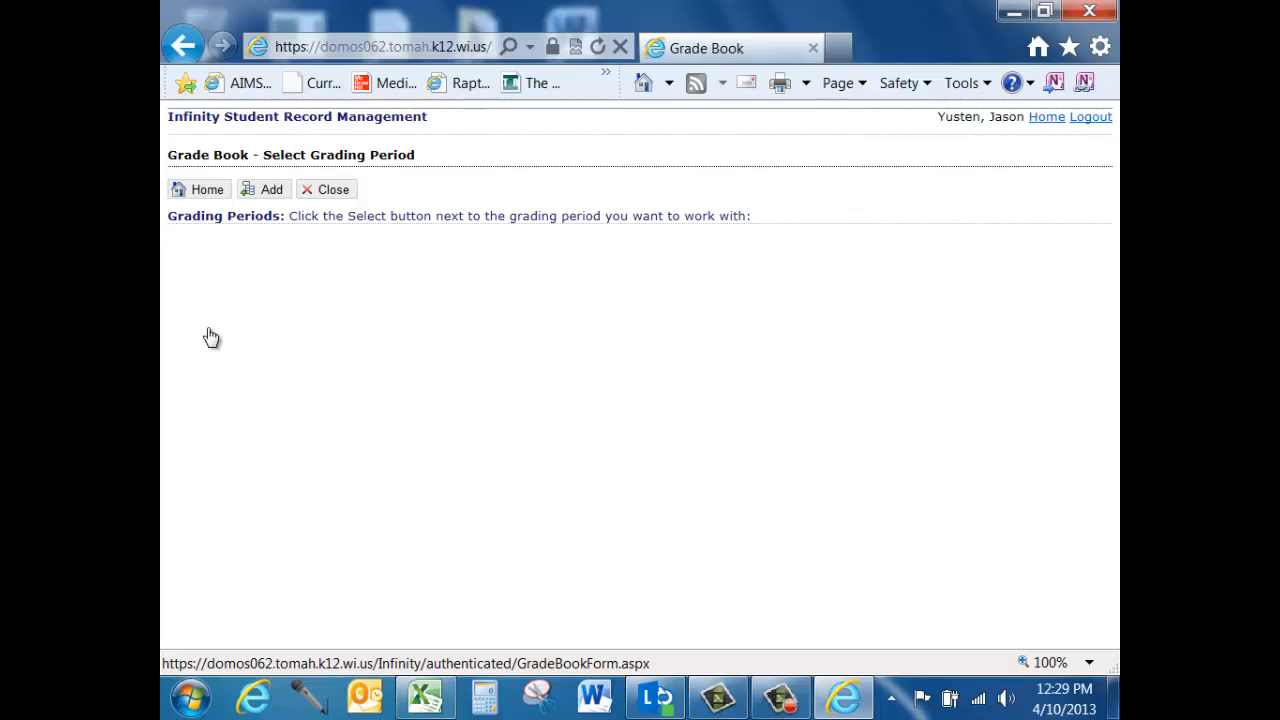
click(266, 191)
text(Quarter)
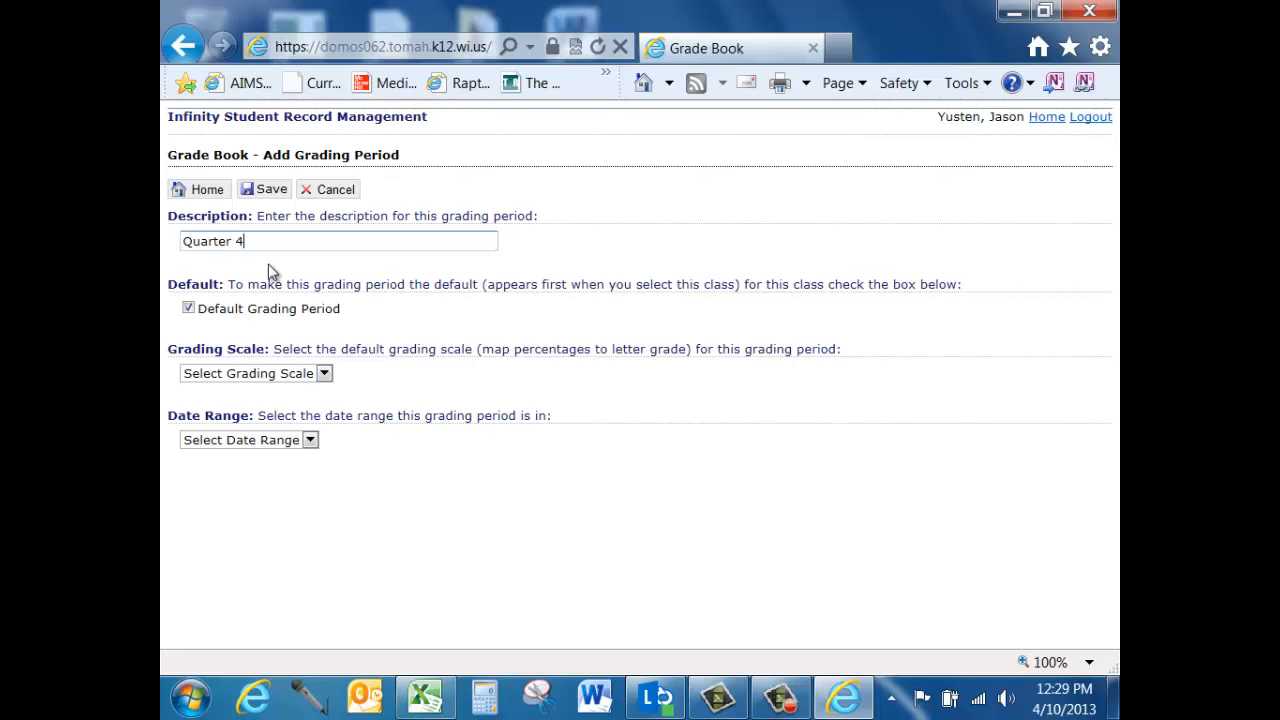
text( 4)
key(BackSpace)
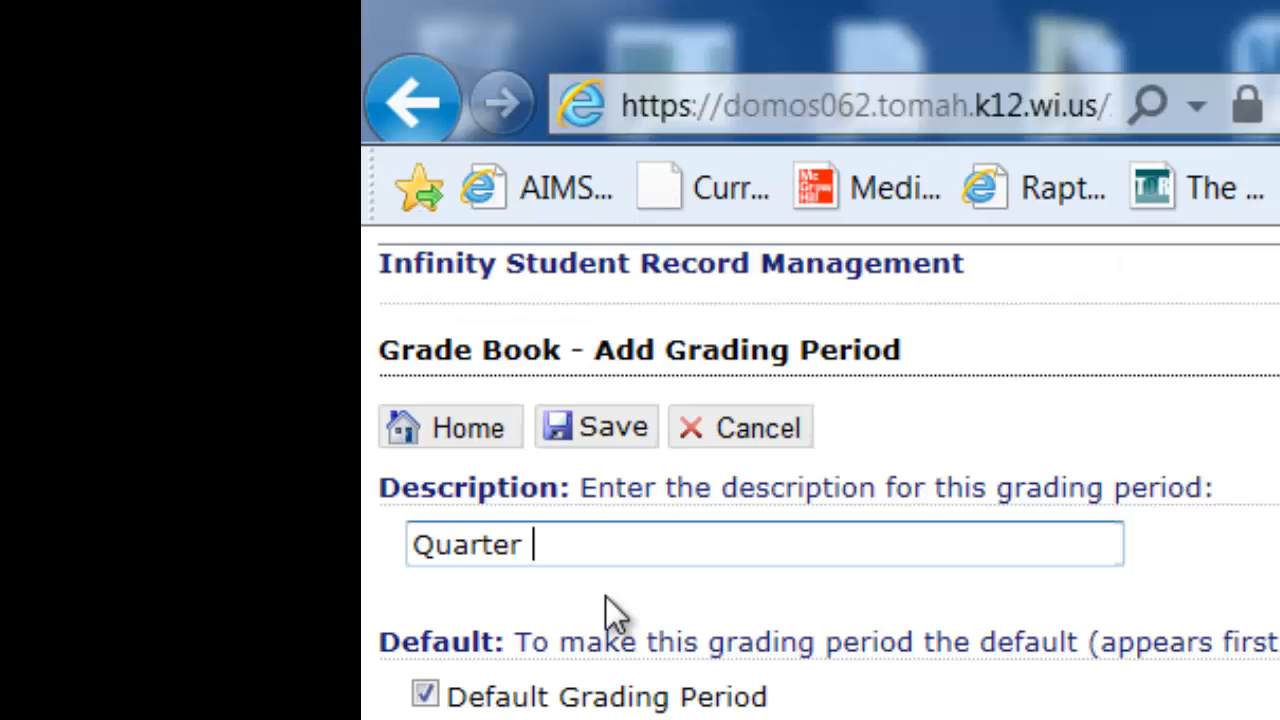
key(BackSpace)
key(BackSpace)
key(BackSpace)
key(BackSpace)
key(BackSpace)
key(BackSpace)
key(BackSpace)
key(BackSpace)
text(4th Q)
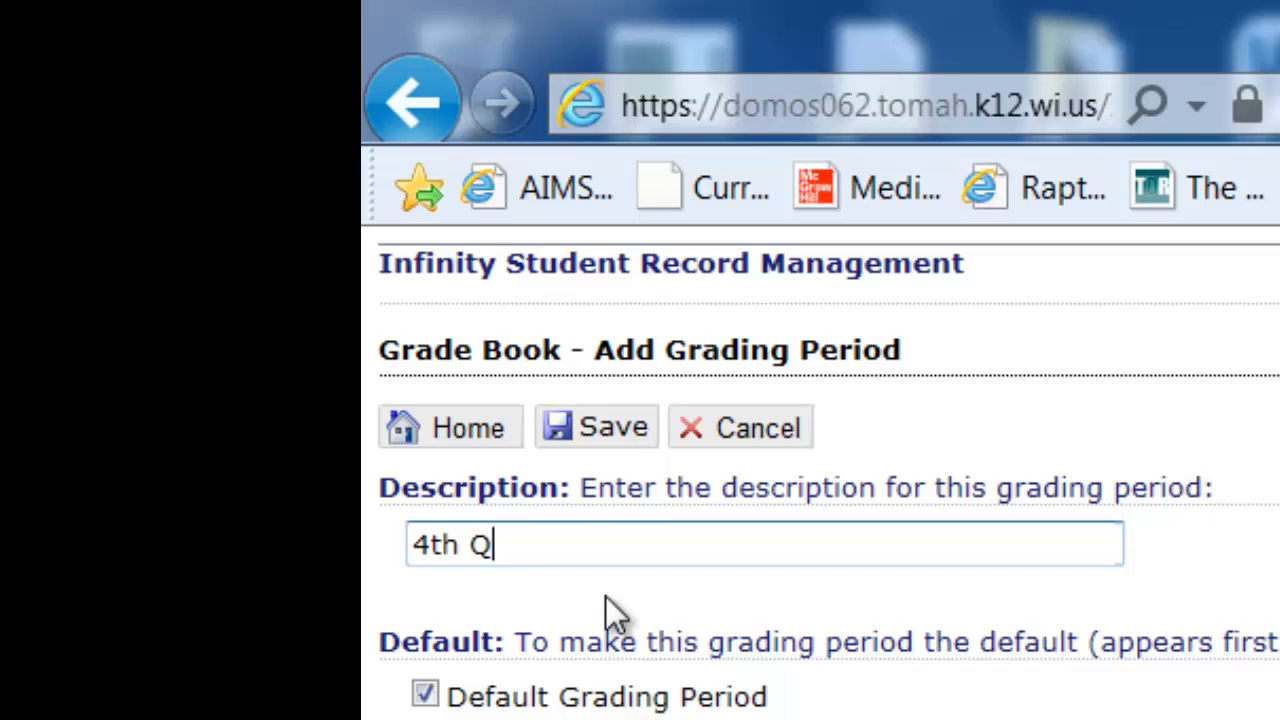
text(uarter)
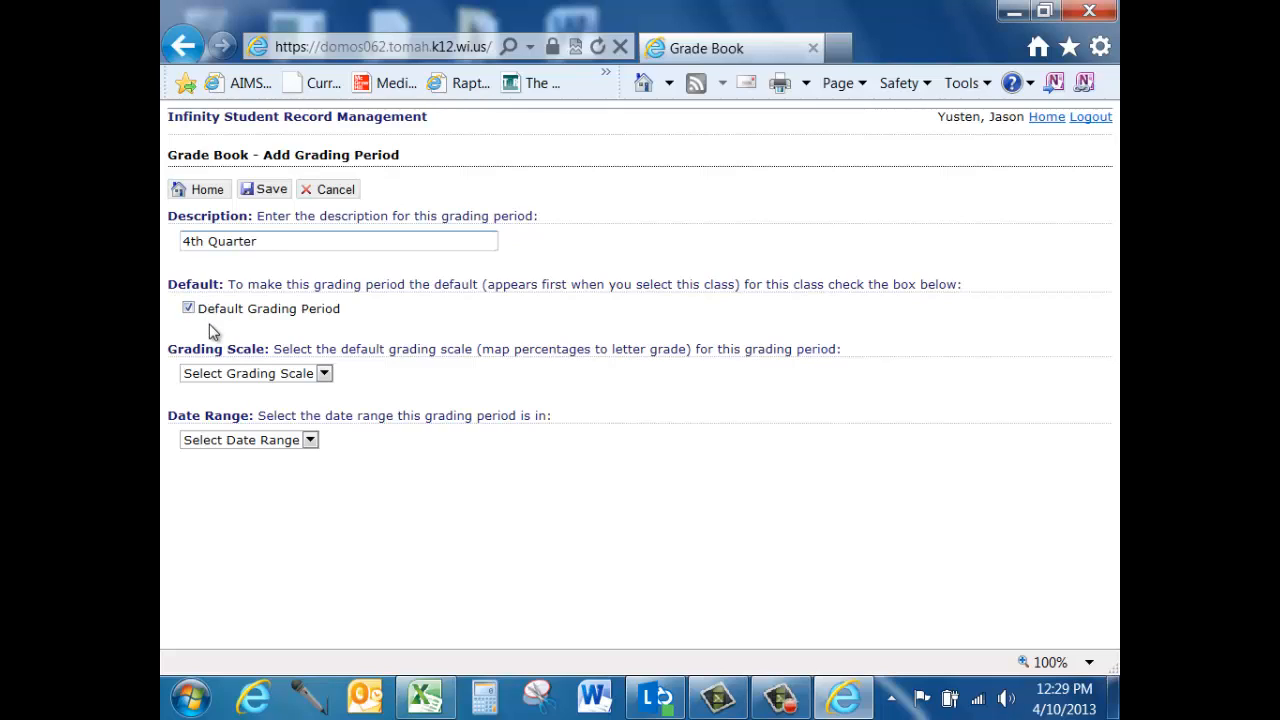
- Give the period the Raw Points scale and 4th Quarter date range, and save it
click(322, 373)
click(297, 407)
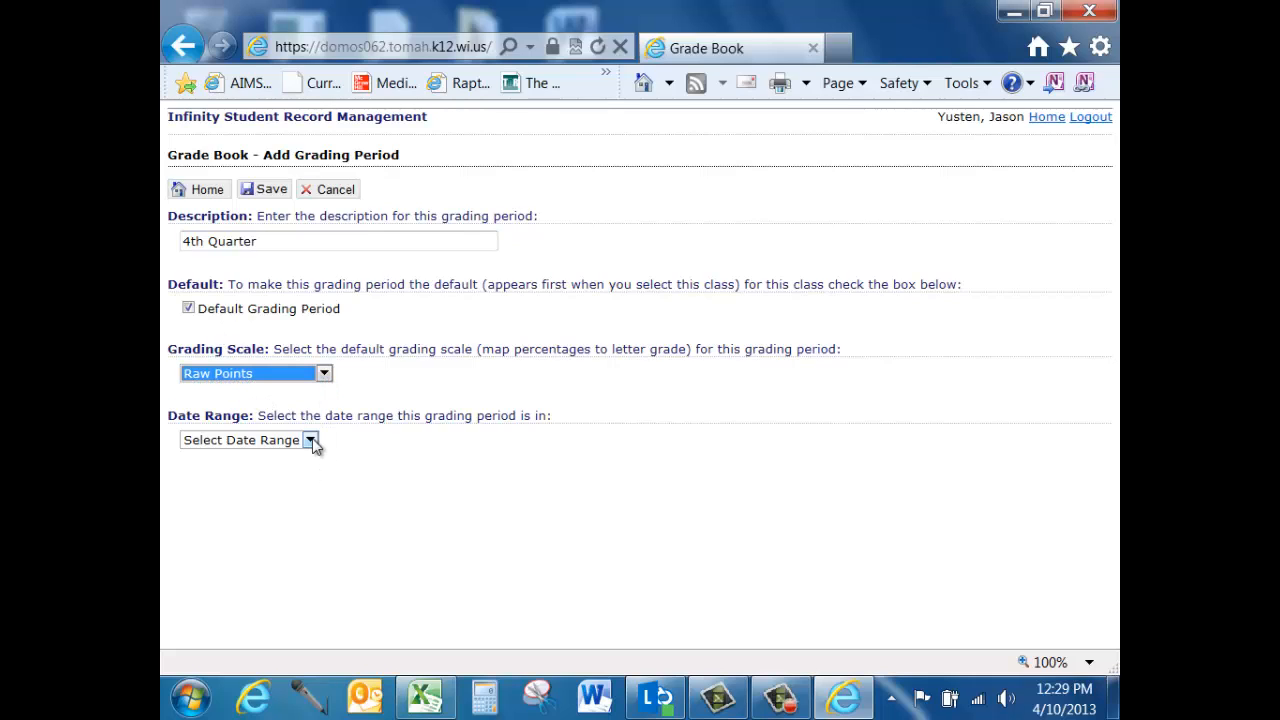
click(311, 441)
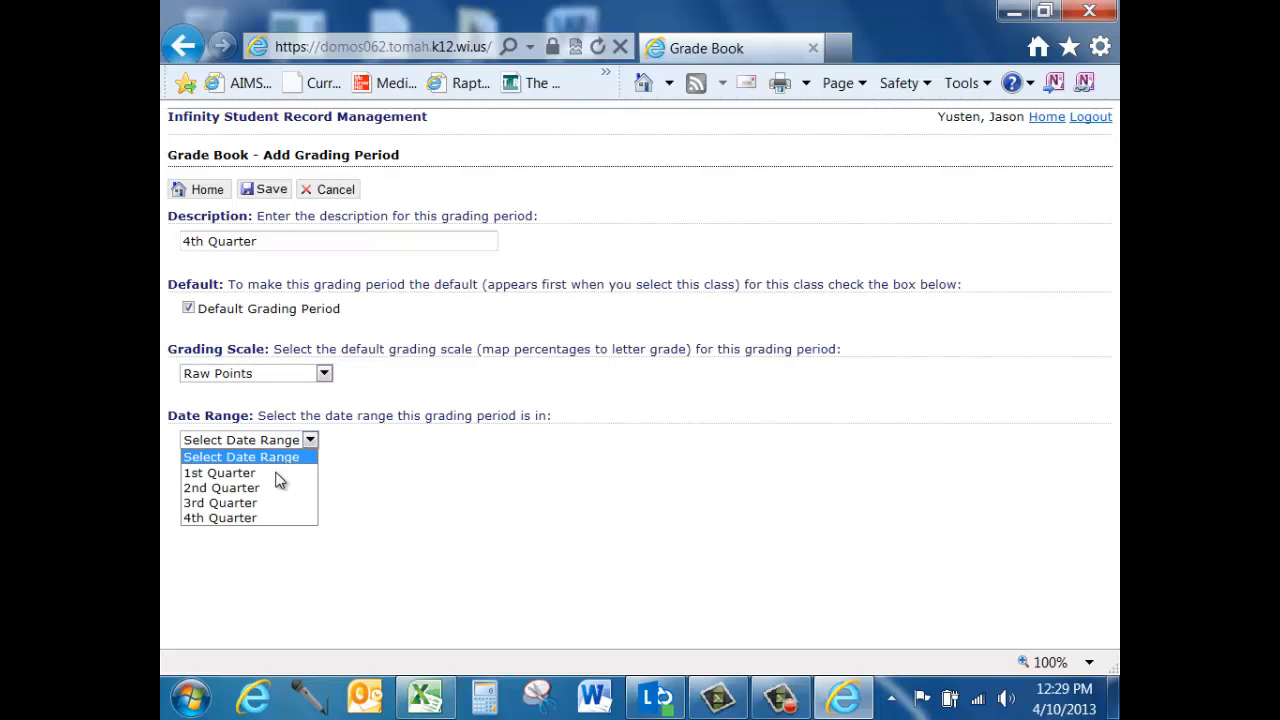
click(281, 520)
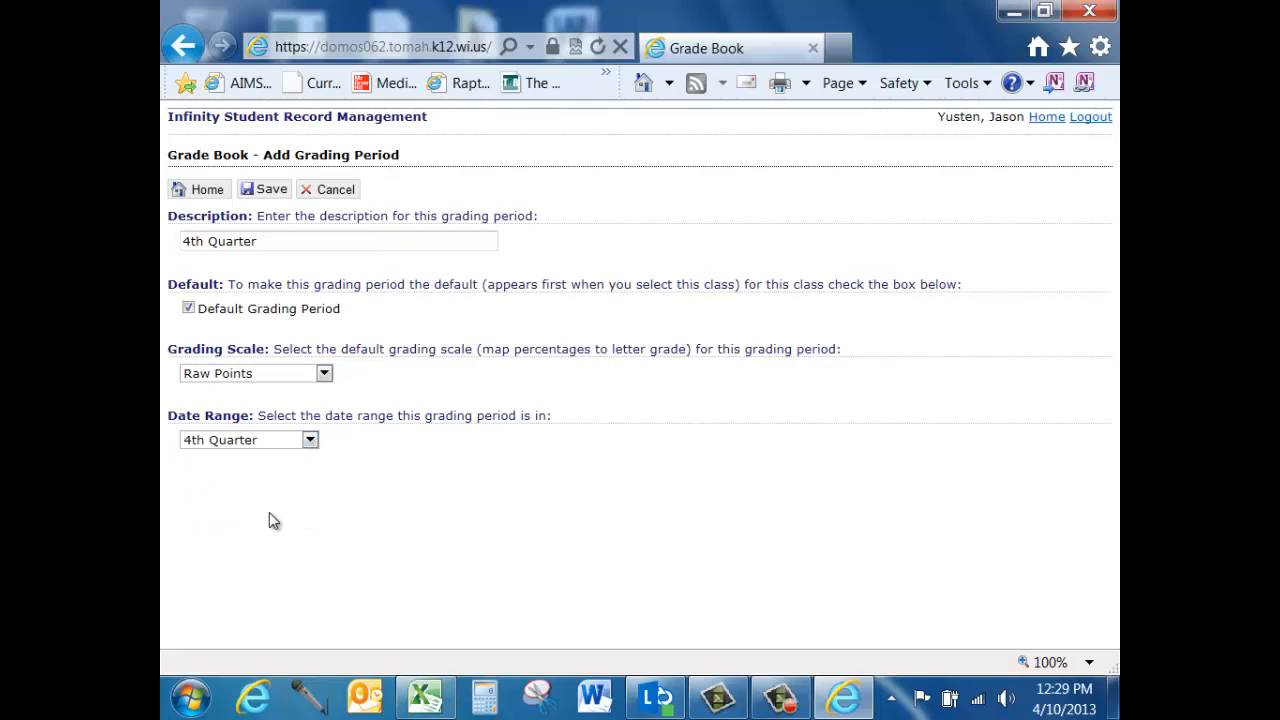
click(272, 192)
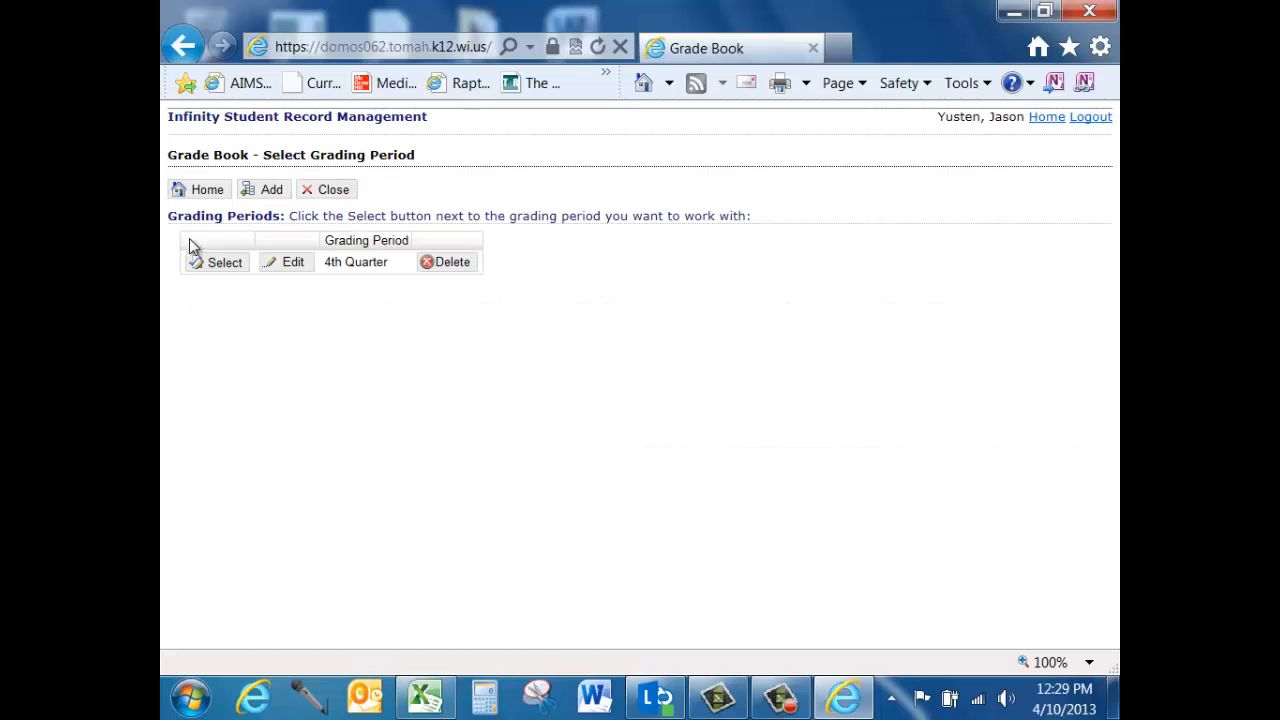
- View the Biology (Period 4) grade book for 4th Quarter, then for 3rd Quarter
click(196, 266)
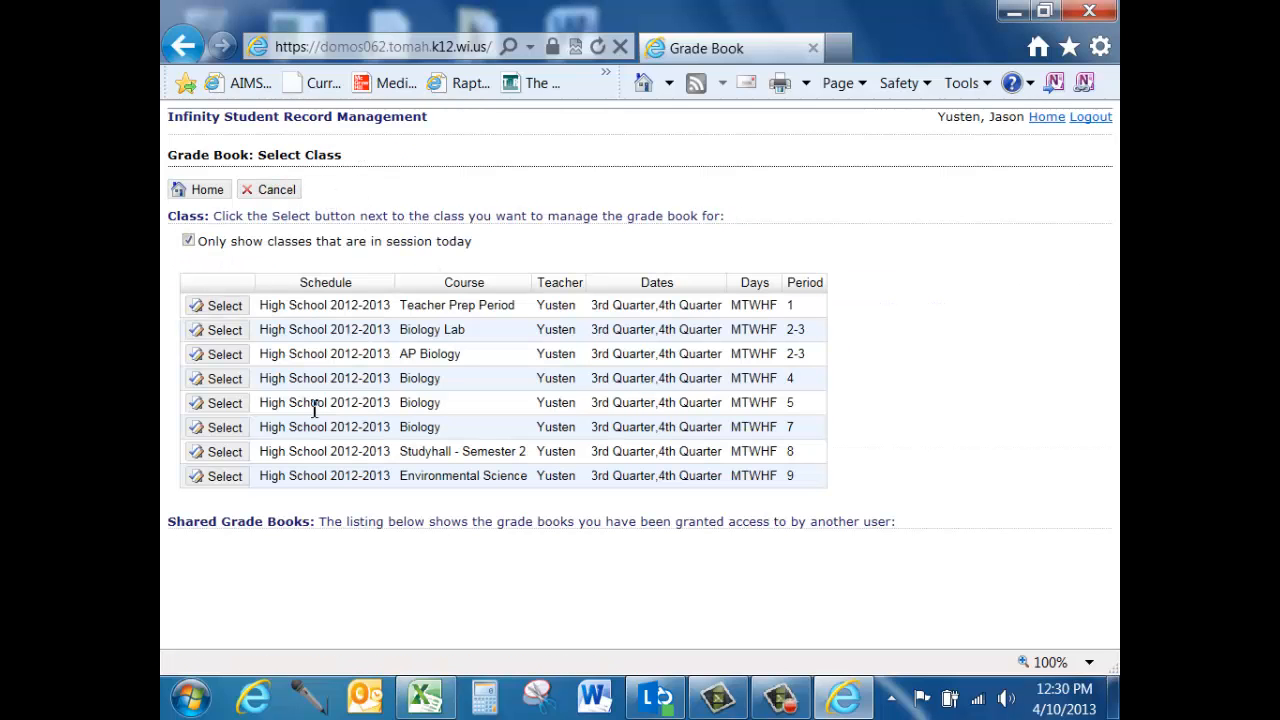
click(222, 382)
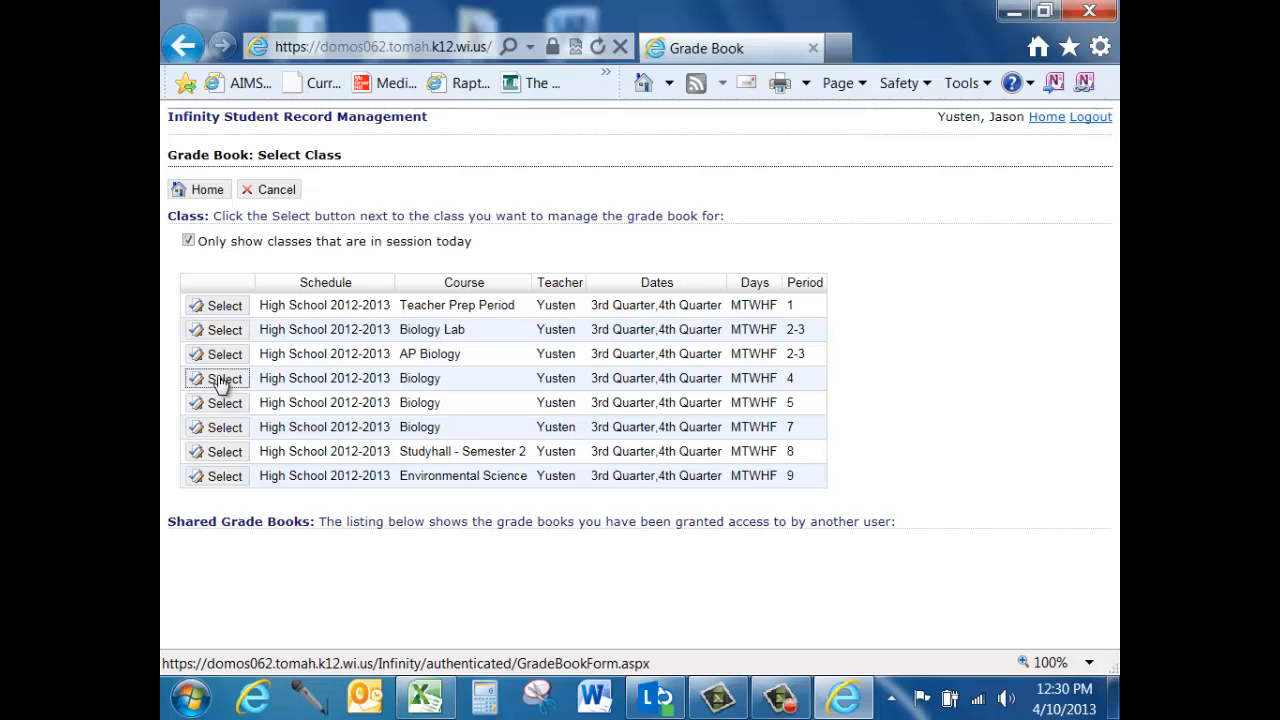
click(368, 190)
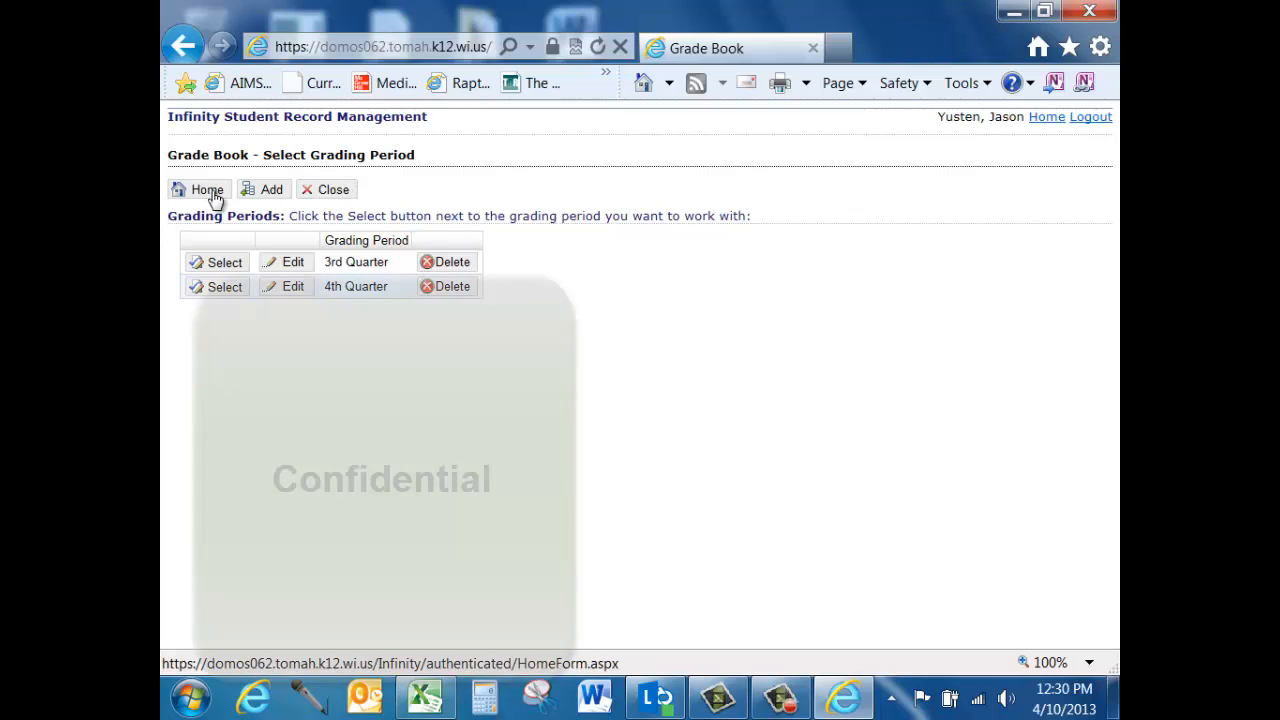
click(306, 194)
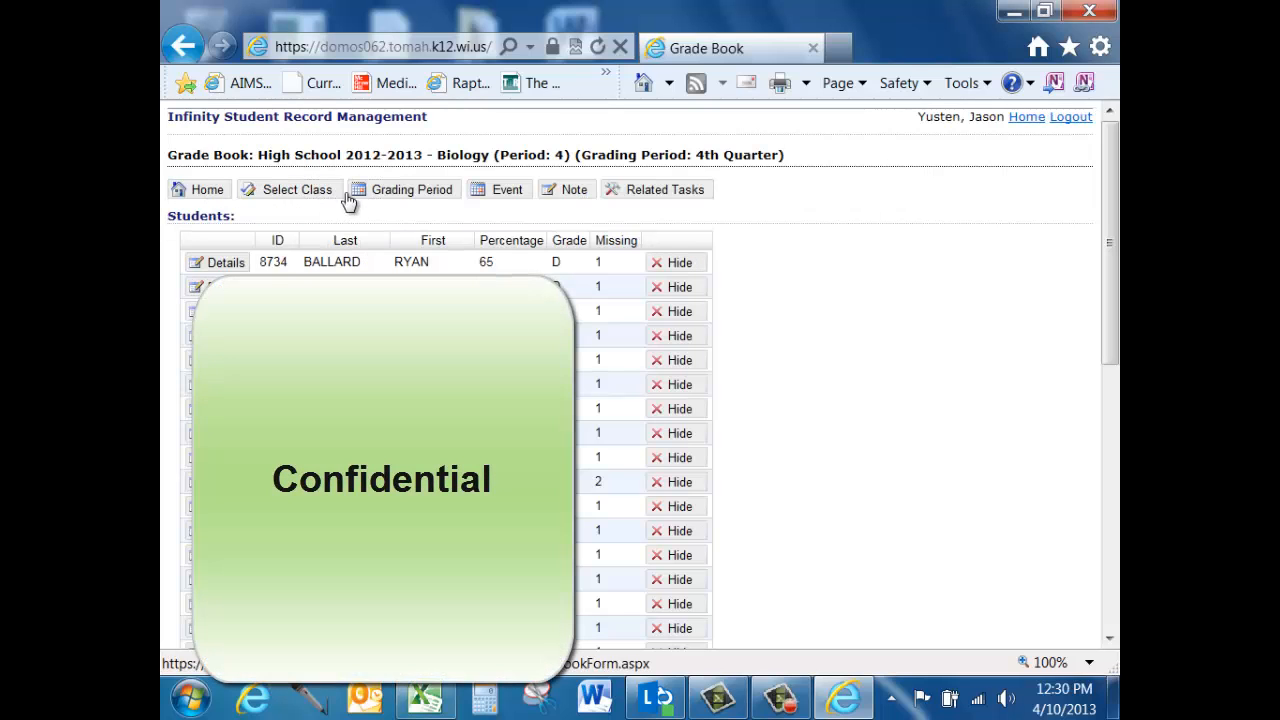
click(413, 198)
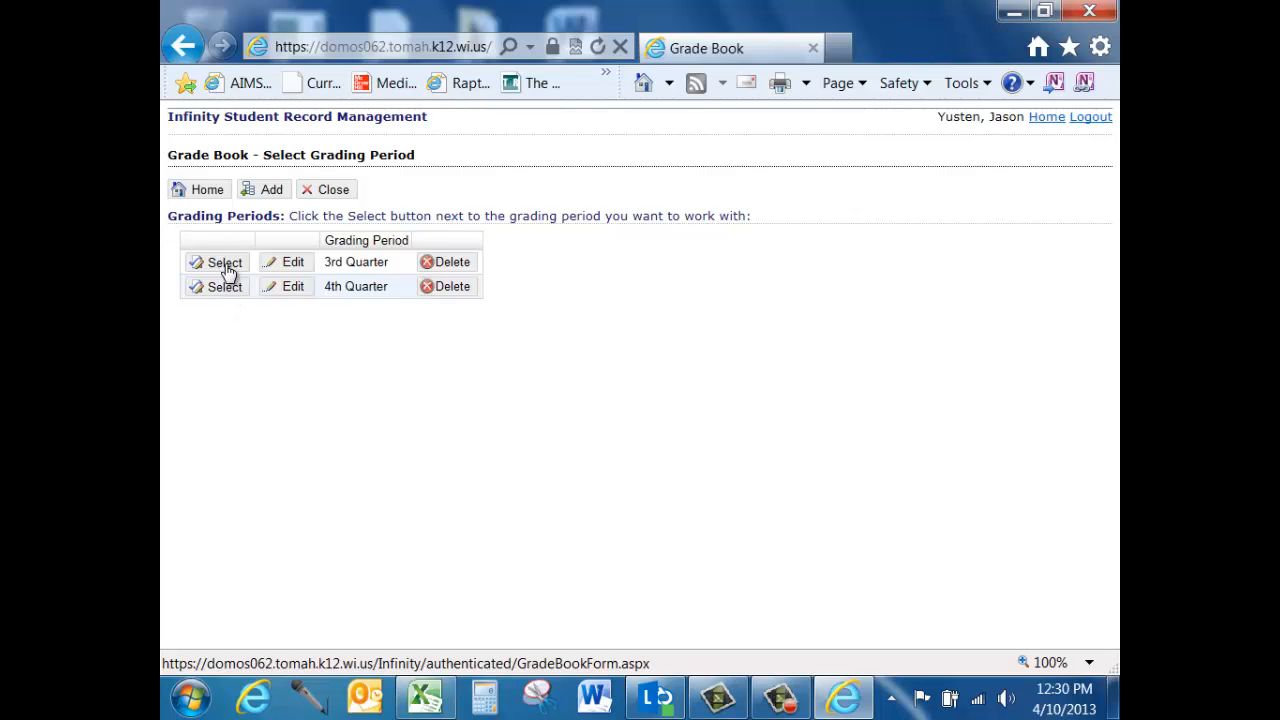
click(226, 267)
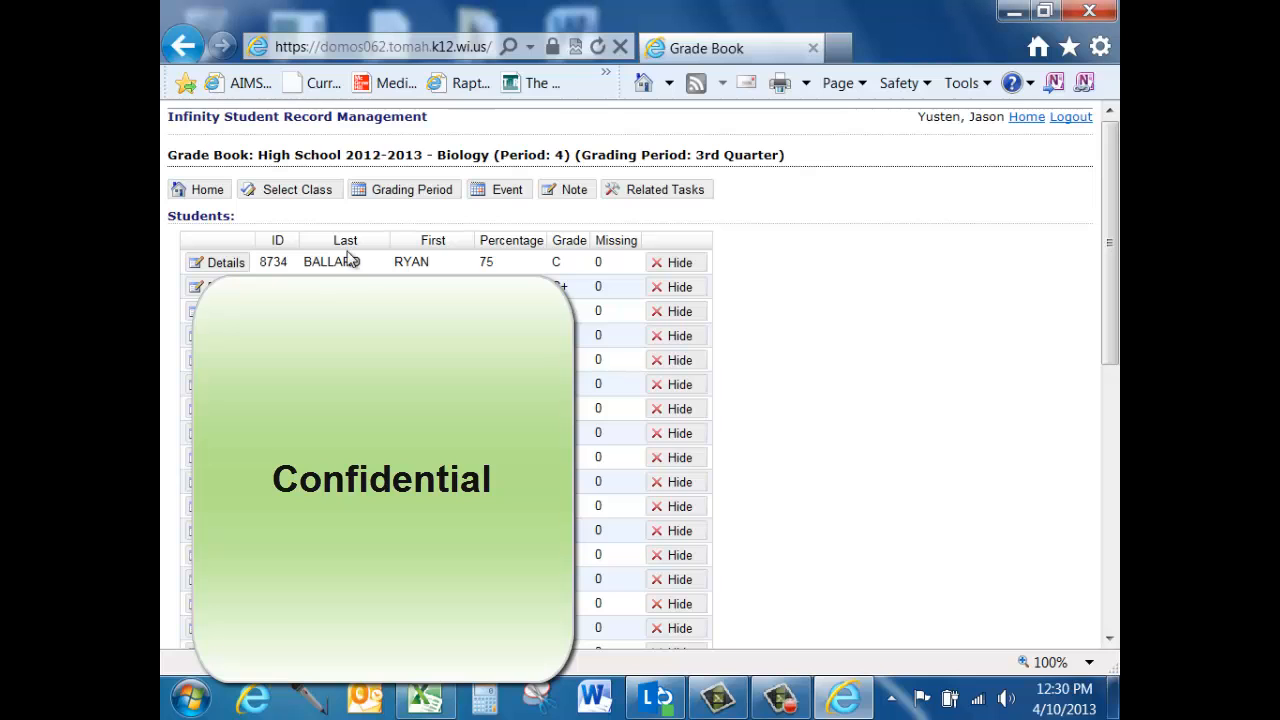
click(406, 191)
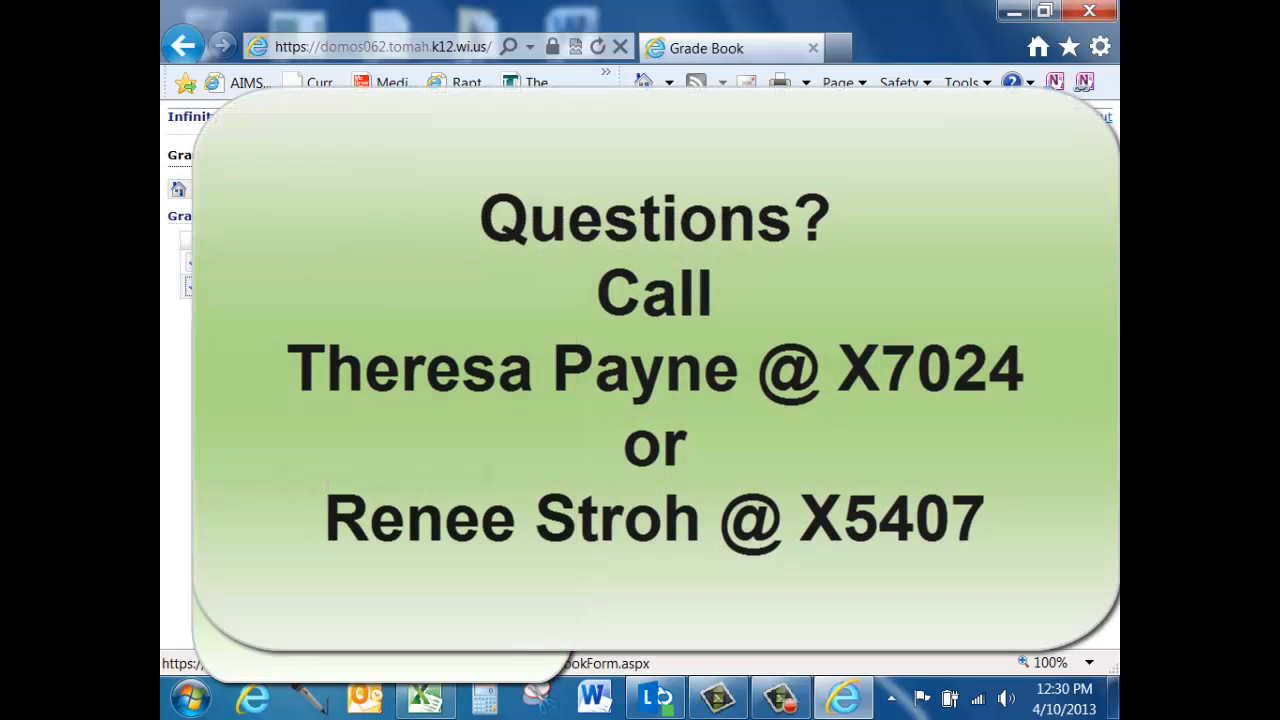